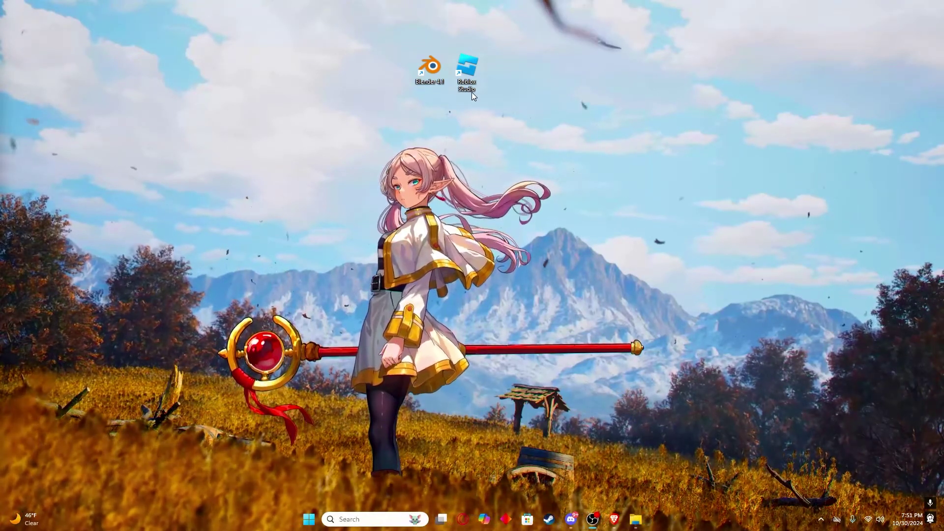
- Open Roblox Studio and create a new place from the Baseplate template
{"action": "double_click", "coordinate": [498, 404]}
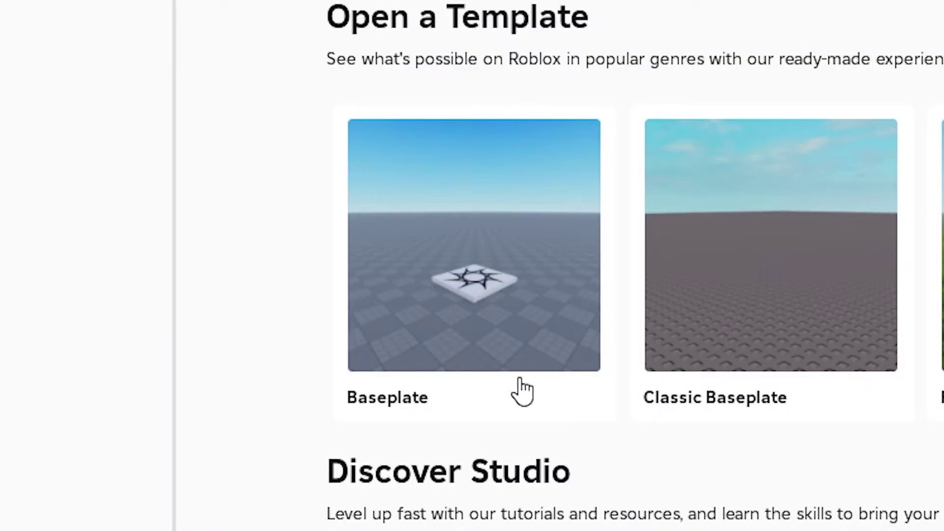
{"action": "left_click", "coordinate": [517, 390]}
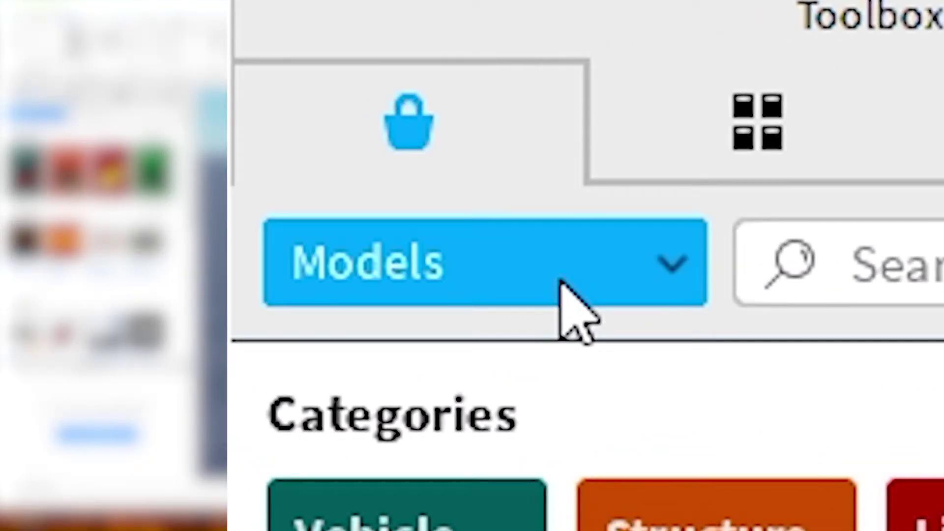
- Search the Toolbox's Plugins category for "load character"
{"action": "left_click", "coordinate": [566, 305]}
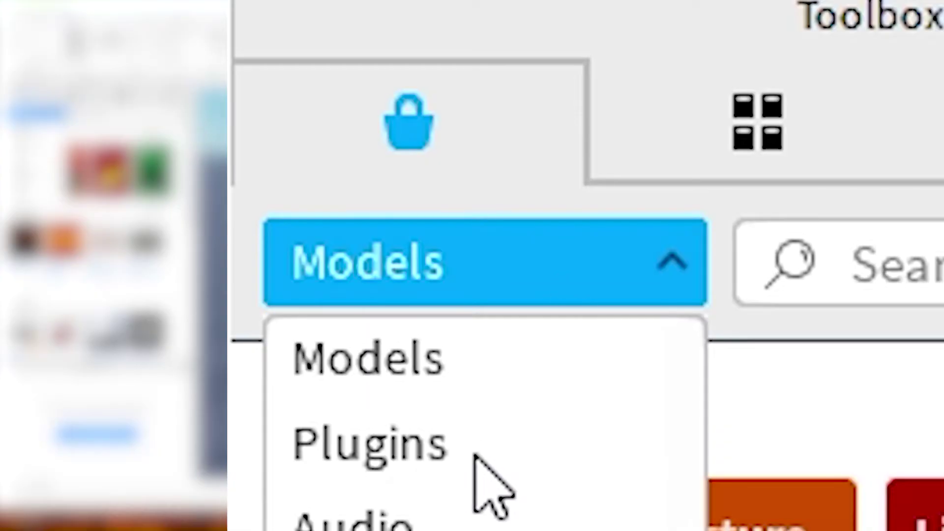
{"action": "left_click", "coordinate": [477, 455]}
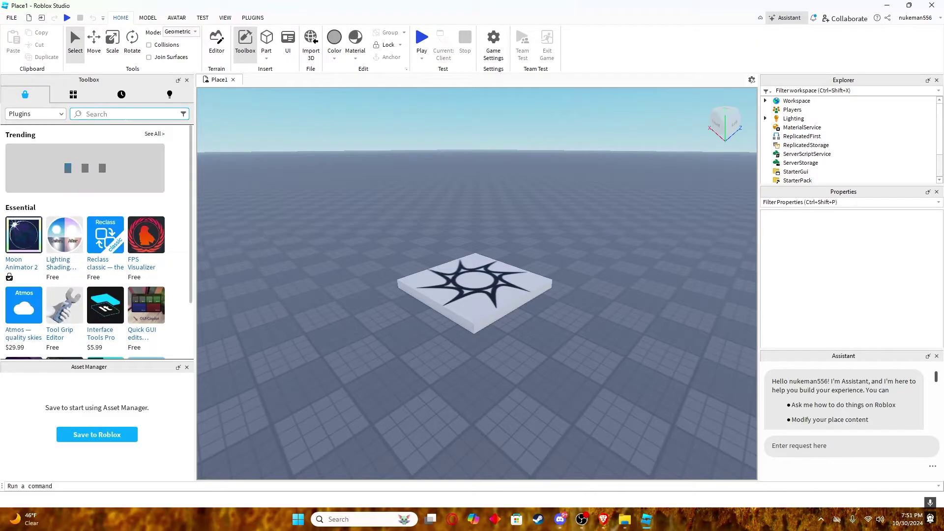
{"action": "left_click", "coordinate": [125, 117]}
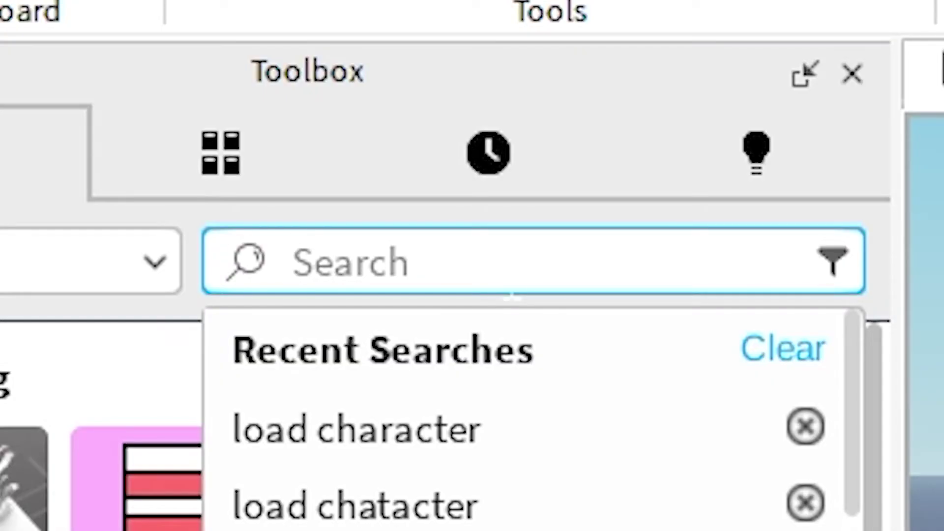
{"action": "left_click", "coordinate": [516, 427]}
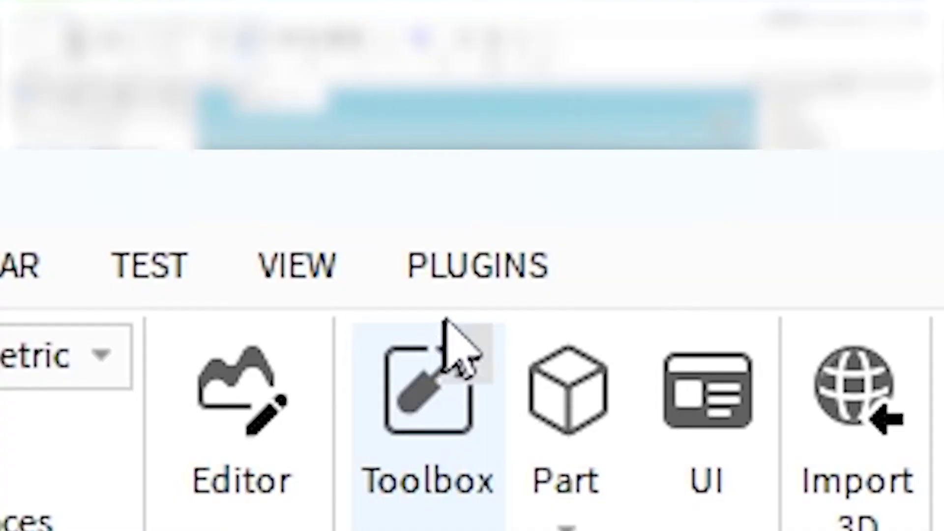
- Launch the Load Character plugin, enter the avatar's Roblox username and spawn it as an R6 character
{"action": "left_click", "coordinate": [536, 292]}
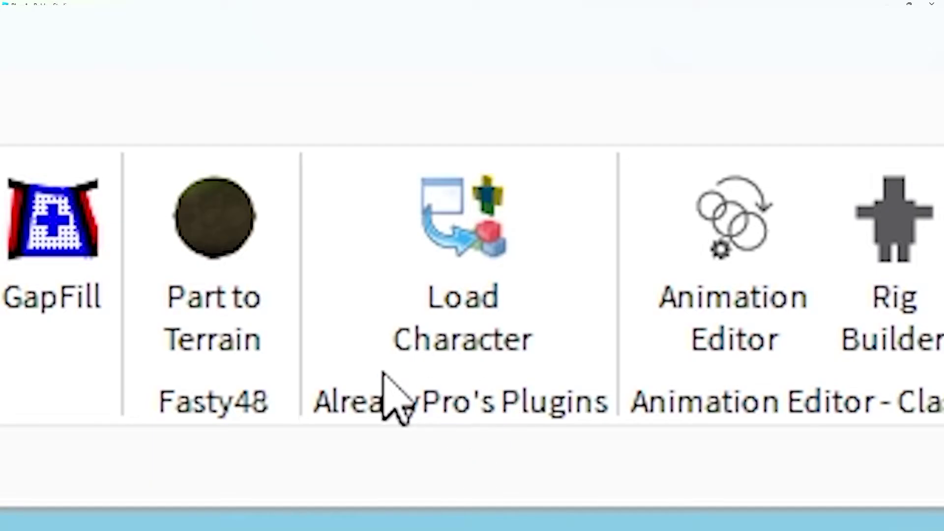
{"action": "left_click", "coordinate": [483, 352]}
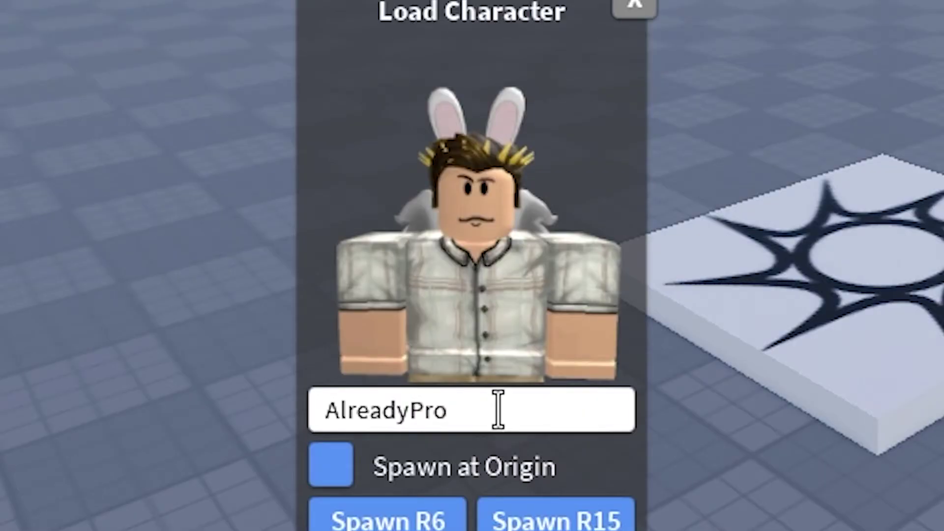
{"action": "left_click_drag", "start_coordinate": [498, 410], "coordinate": [373, 410]}
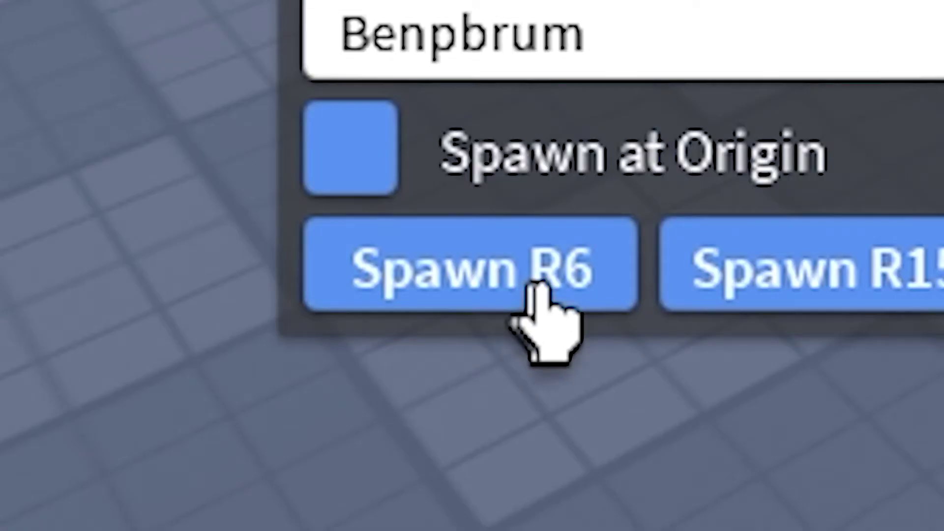
{"action": "left_click", "coordinate": [414, 524]}
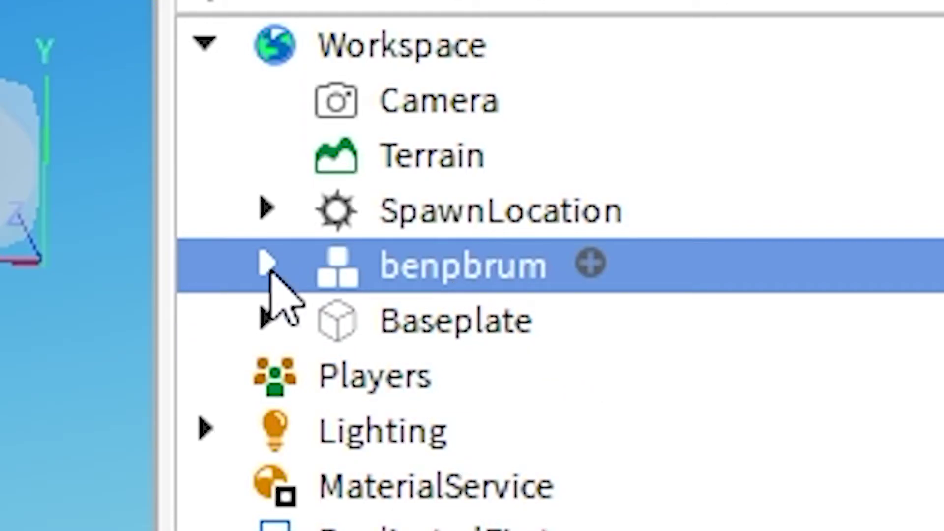
- Delete the face decal from the Head of the spawned character model
{"action": "left_click", "coordinate": [268, 266]}
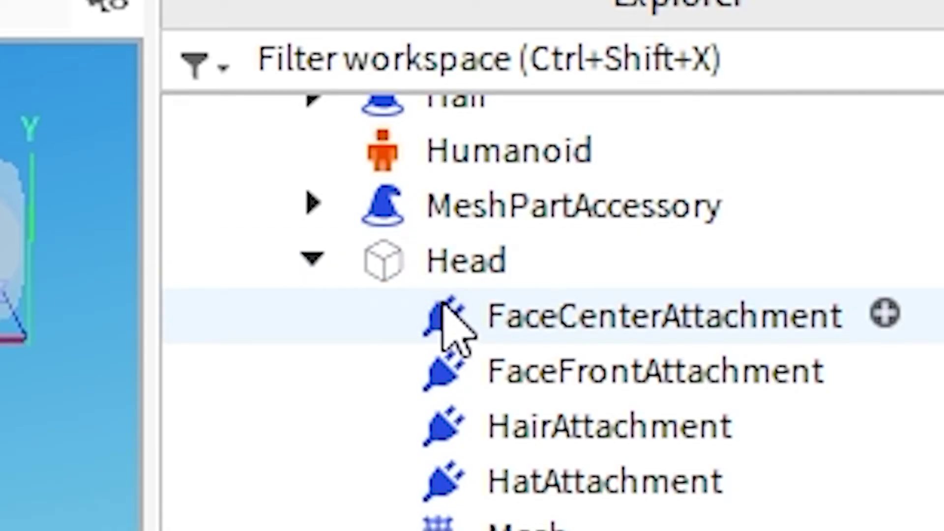
{"action": "scroll", "coordinate": [818, 153], "scroll_direction": "down", "scroll_amount": 1}
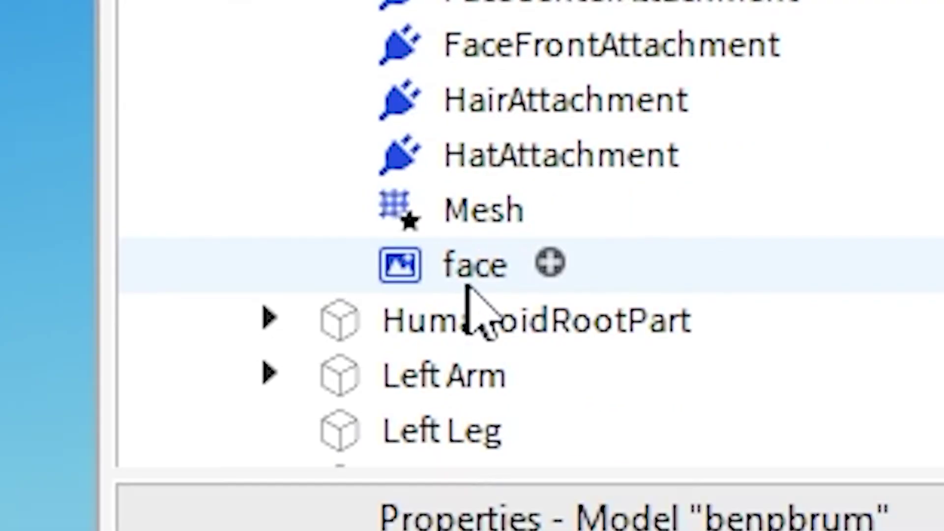
{"action": "left_click", "coordinate": [818, 154]}
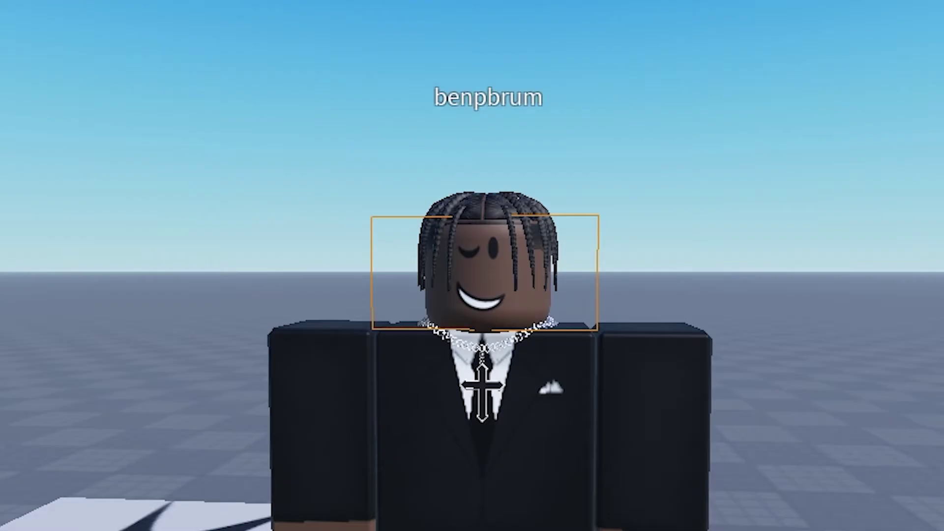
{"action": "key", "text": "Delete"}
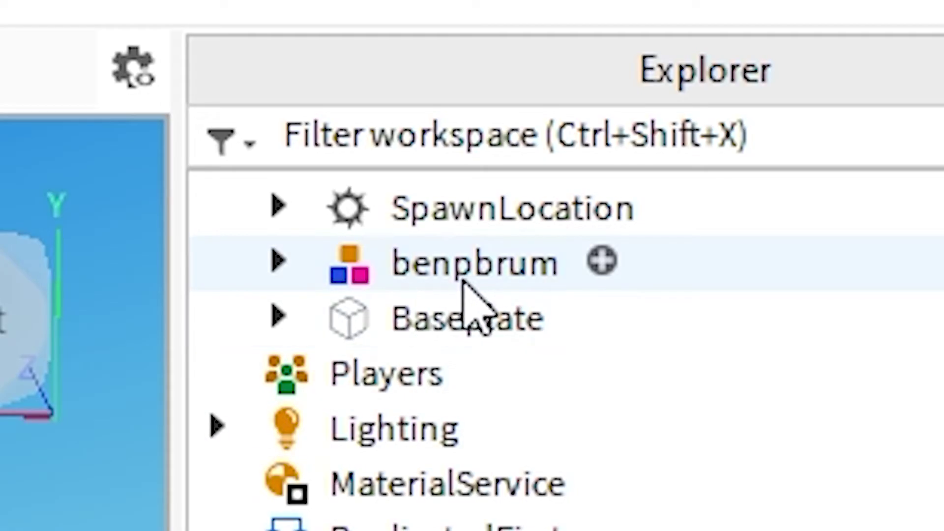
- Export the whole character model to the RejuR folder on the USB drive as RejuR Clothes.obj
{"action": "left_click", "coordinate": [465, 283]}
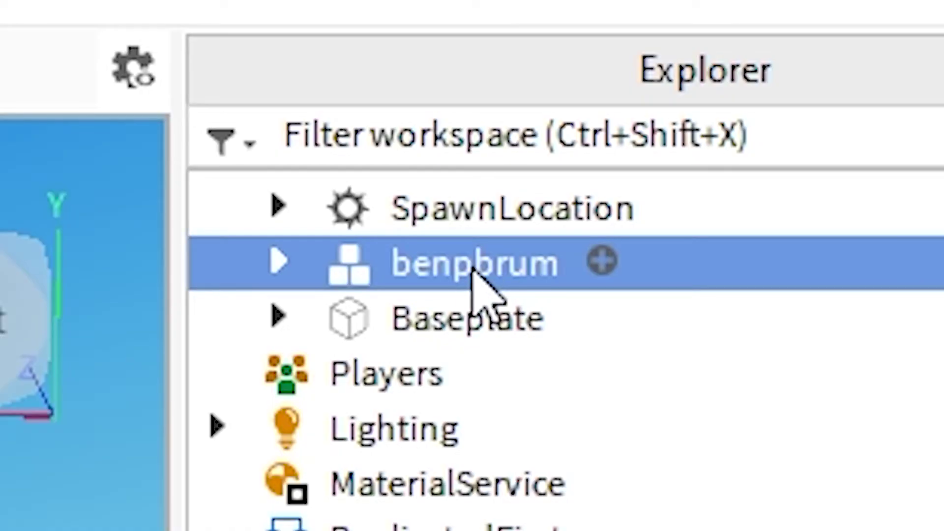
{"action": "right_click", "coordinate": [475, 271]}
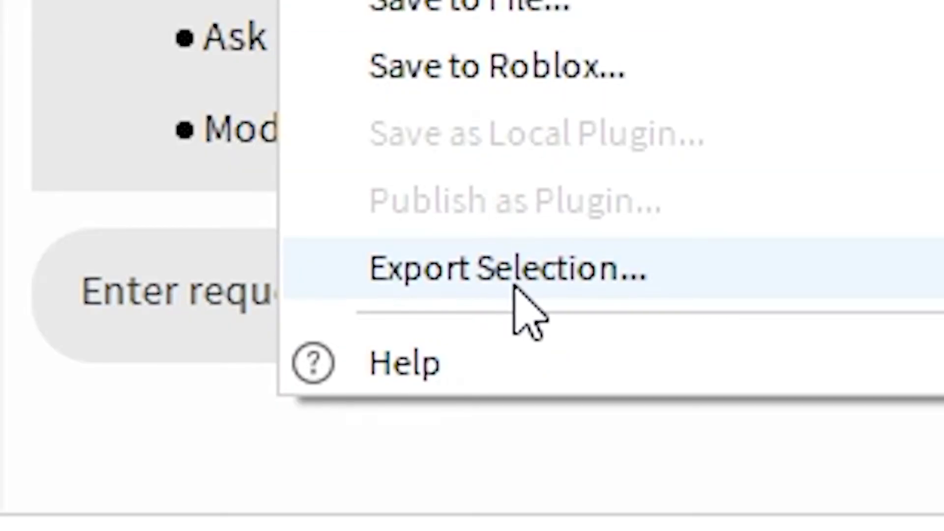
{"action": "left_click", "coordinate": [518, 280]}
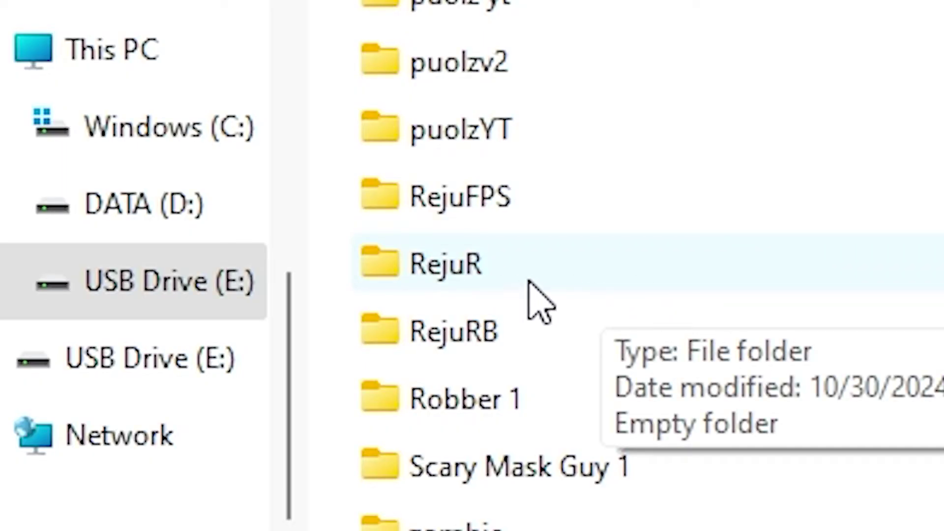
{"action": "double_click", "coordinate": [529, 282]}
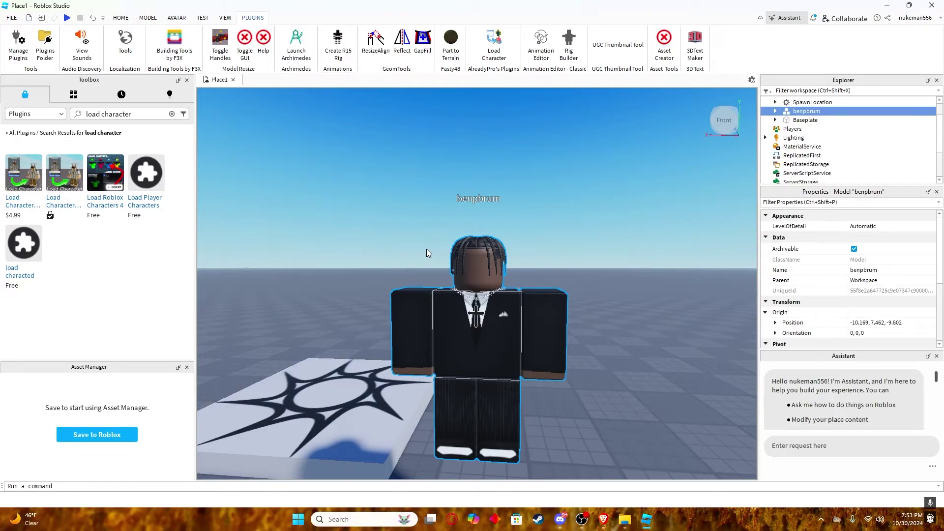
- Export only the character's Hair and MeshPartAccessory together as an OBJ file named RejuR Hair
{"action": "scroll", "coordinate": [426, 249], "scroll_direction": "up", "scroll_amount": 3}
{"action": "scroll", "coordinate": [542, 222], "scroll_direction": "down", "scroll_amount": 2}
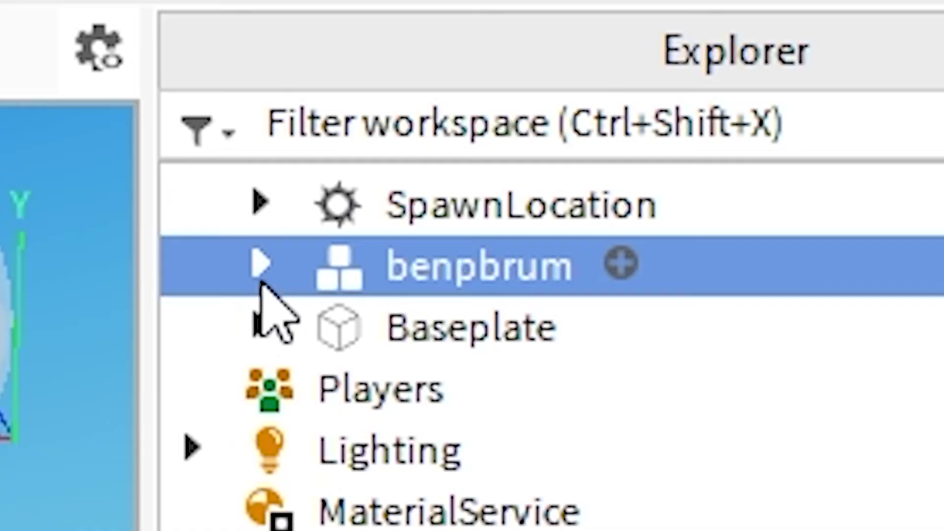
{"action": "left_click", "coordinate": [775, 111]}
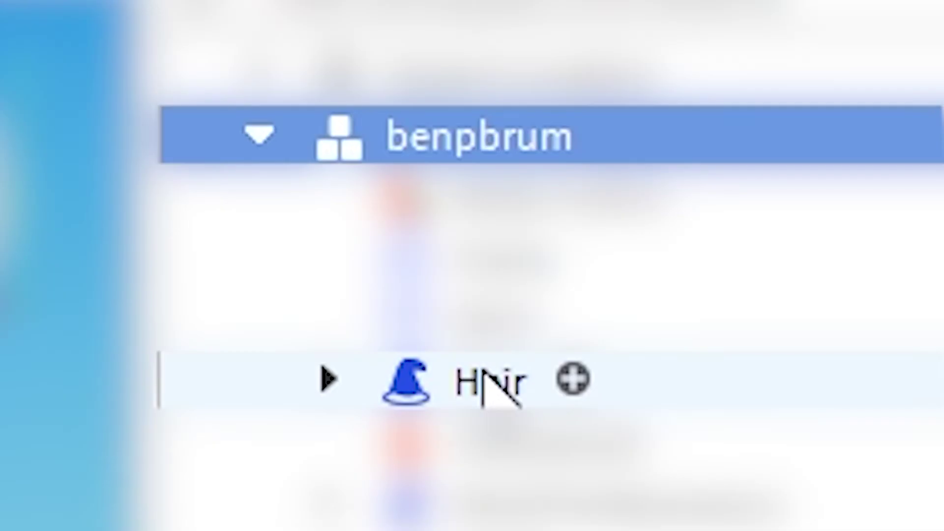
{"action": "left_click", "coordinate": [489, 380]}
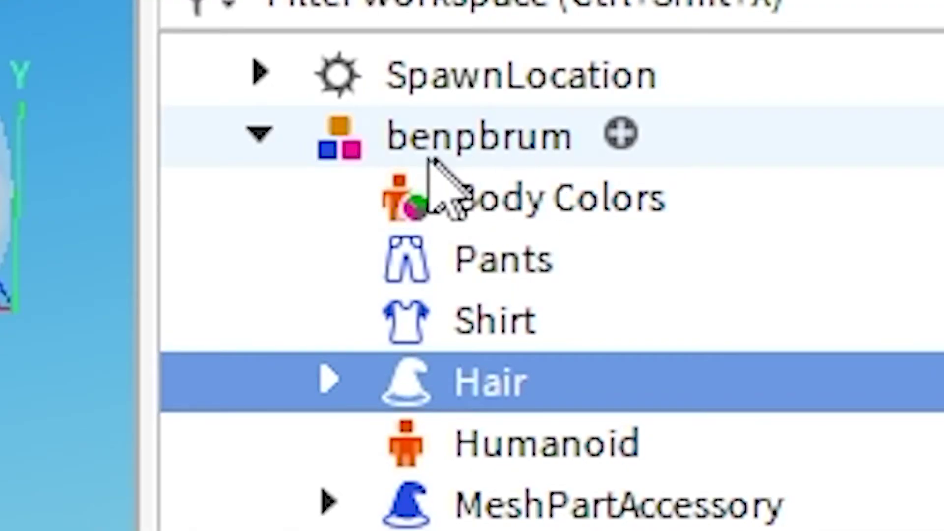
{"action": "scroll", "coordinate": [580, 344], "scroll_direction": "down", "scroll_amount": 3}
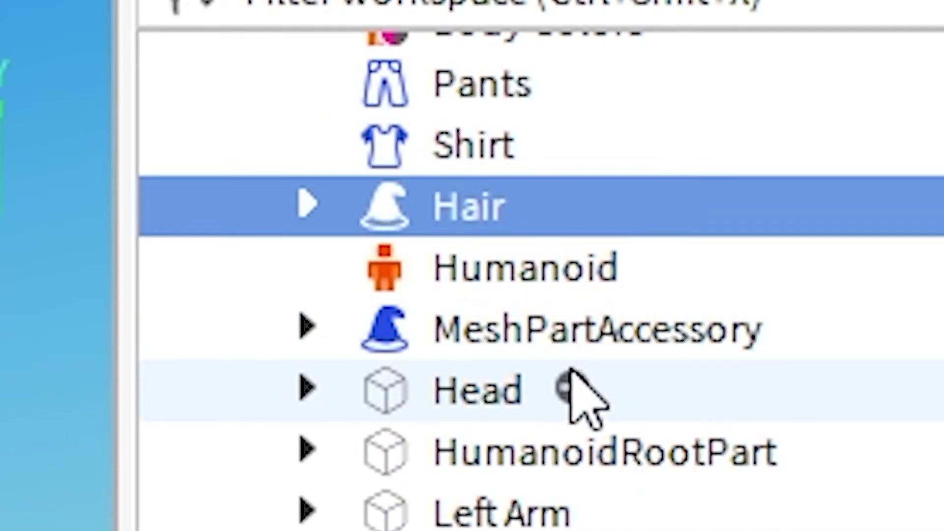
{"action": "left_click", "coordinate": [486, 349], "text": "ctrl"}
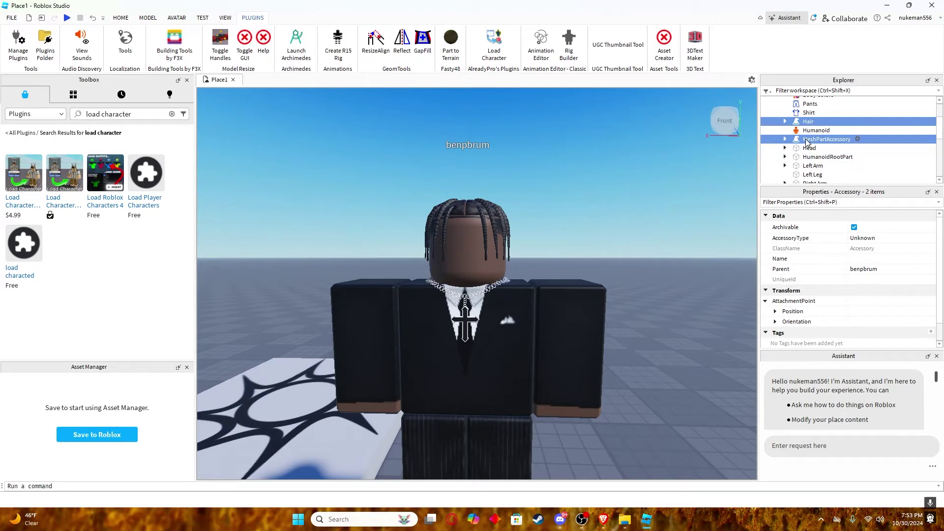
{"action": "right_click", "coordinate": [806, 140]}
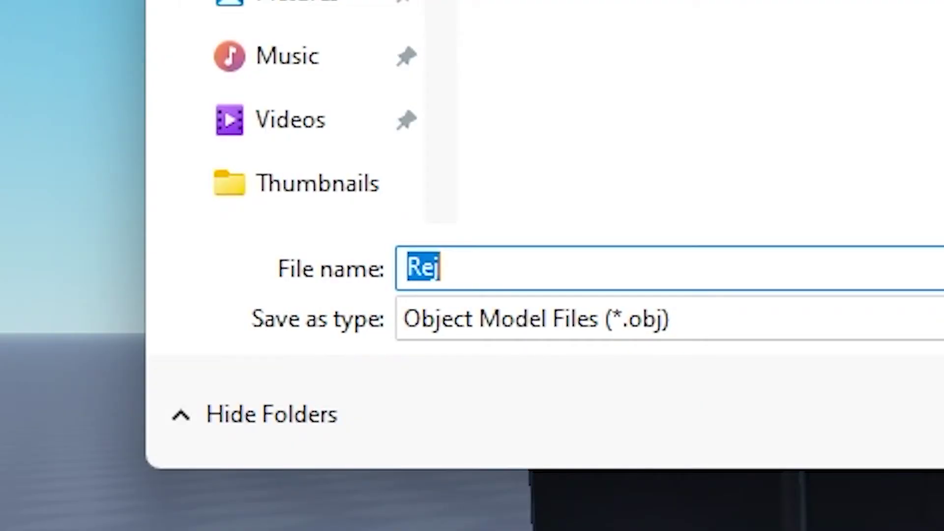
{"action": "type", "text": "R"}
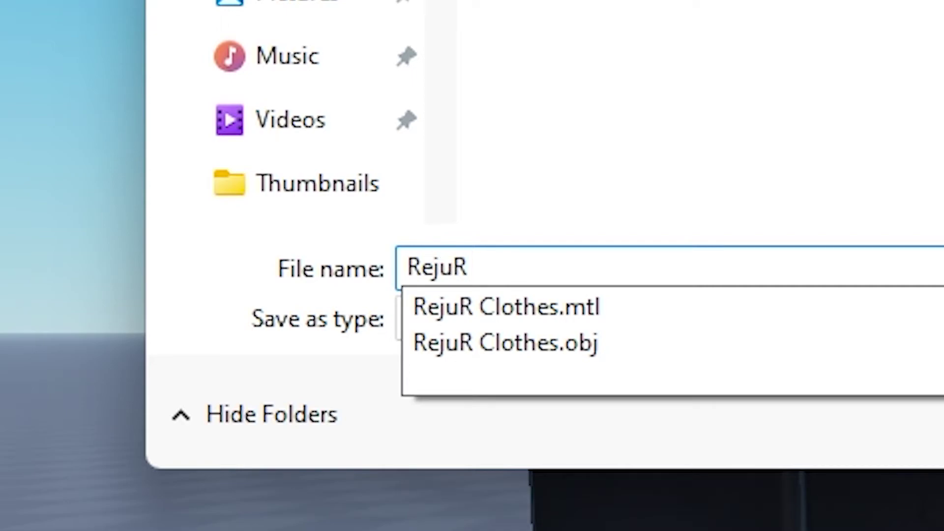
{"action": "type", "text": " Hair"}
{"action": "key", "text": "Return"}
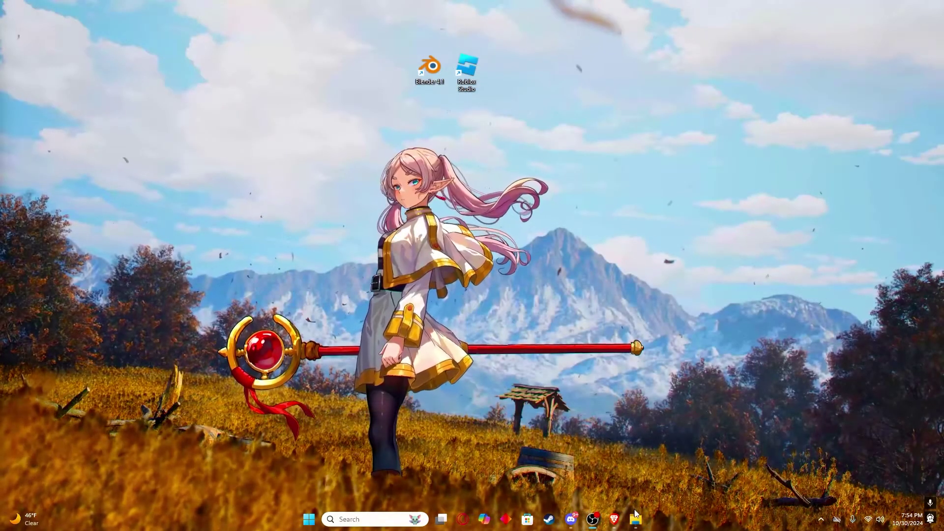
- Switch to File Explorer and open Faceless.blend from the RobloxRig_V4 archive in Blender
{"action": "mouse_move", "coordinate": [636, 519]}
{"action": "left_click", "coordinate": [626, 498]}
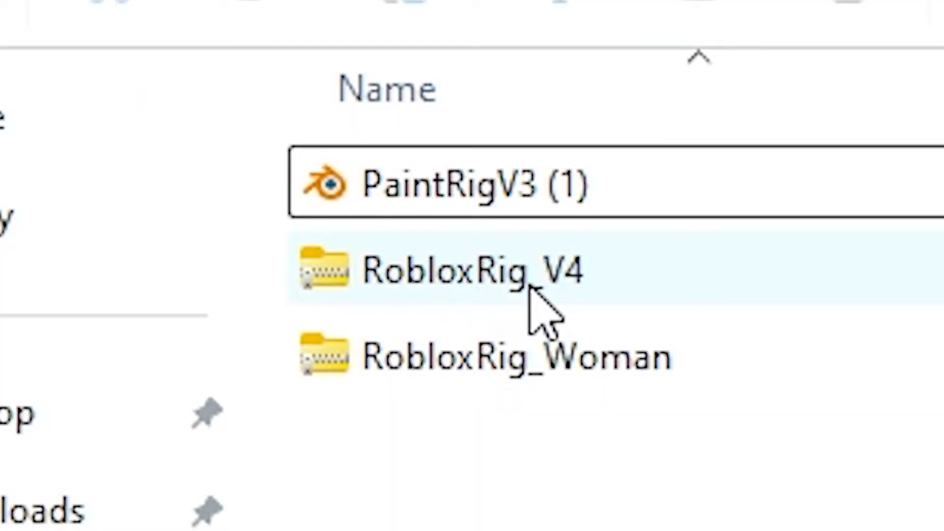
{"action": "double_click", "coordinate": [582, 295]}
{"action": "double_click", "coordinate": [474, 295]}
{"action": "double_click", "coordinate": [426, 291]}
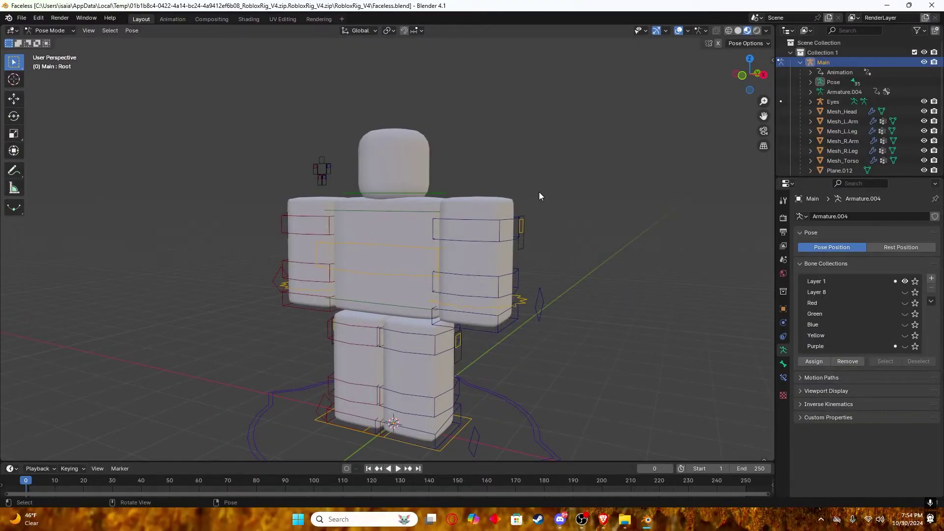
{"action": "mouse_move", "coordinate": [539, 196]}
{"action": "middle_mouse_down"}
{"action": "mouse_move", "coordinate": [499, 196]}
{"action": "mouse_move", "coordinate": [548, 193]}
{"action": "mouse_move", "coordinate": [273, 101]}
{"action": "mouse_move", "coordinate": [436, 164]}
{"action": "mouse_move", "coordinate": [612, 267]}
{"action": "mouse_move", "coordinate": [508, 143]}
{"action": "mouse_move", "coordinate": [416, 188]}
{"action": "mouse_move", "coordinate": [533, 205]}
{"action": "mouse_move", "coordinate": [538, 196]}
{"action": "middle_mouse_up"}
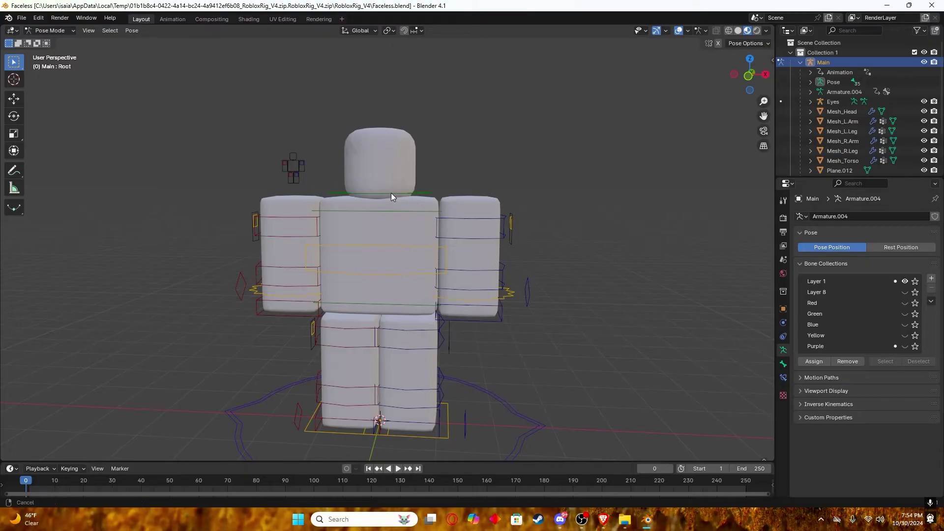
{"action": "middle_click_drag", "start_coordinate": [392, 197], "coordinate": [474, 222], "text": "shift"}
{"action": "scroll", "coordinate": [474, 222], "scroll_direction": "down", "scroll_amount": 5}
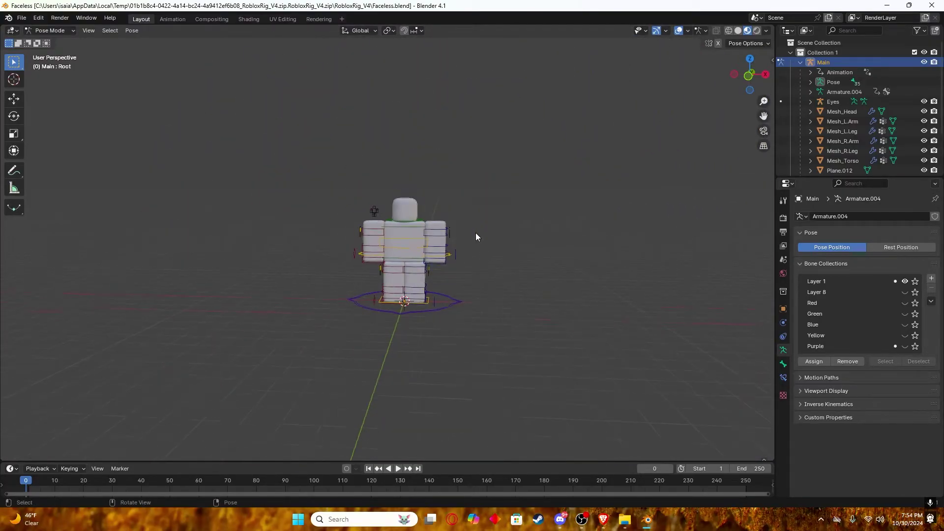
{"action": "scroll", "coordinate": [481, 243], "scroll_direction": "up", "scroll_amount": 5}
{"action": "scroll", "coordinate": [491, 261], "scroll_direction": "down", "scroll_amount": 4}
{"action": "scroll", "coordinate": [493, 264], "scroll_direction": "up", "scroll_amount": 6}
{"action": "scroll", "coordinate": [502, 280], "scroll_direction": "down", "scroll_amount": 9}
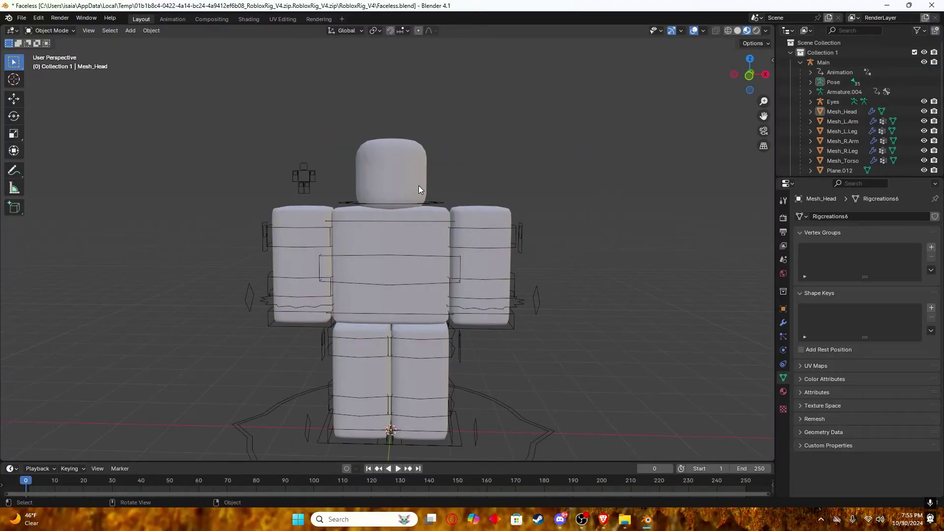
- Remove the existing material slot from the rig's Mesh_Head object
{"action": "left_click", "coordinate": [418, 188]}
{"action": "left_click", "coordinate": [496, 307]}
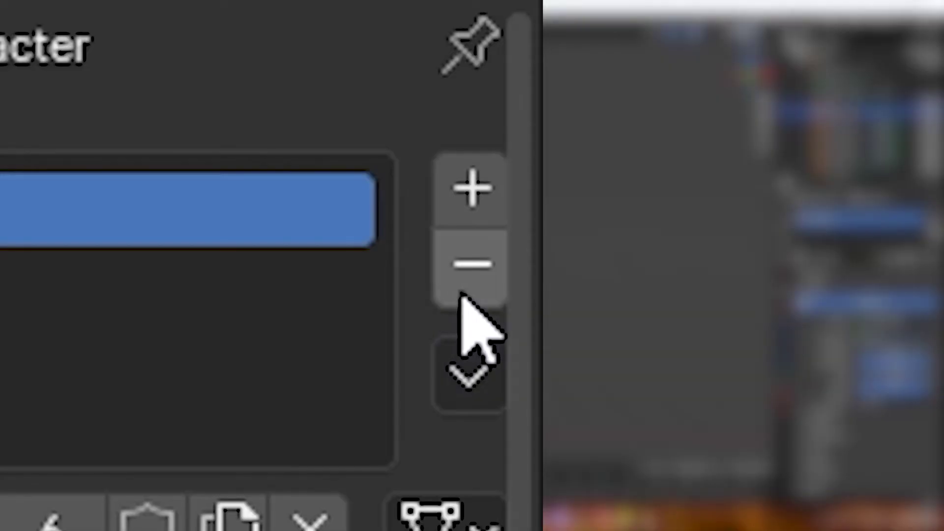
{"action": "left_click", "coordinate": [472, 263]}
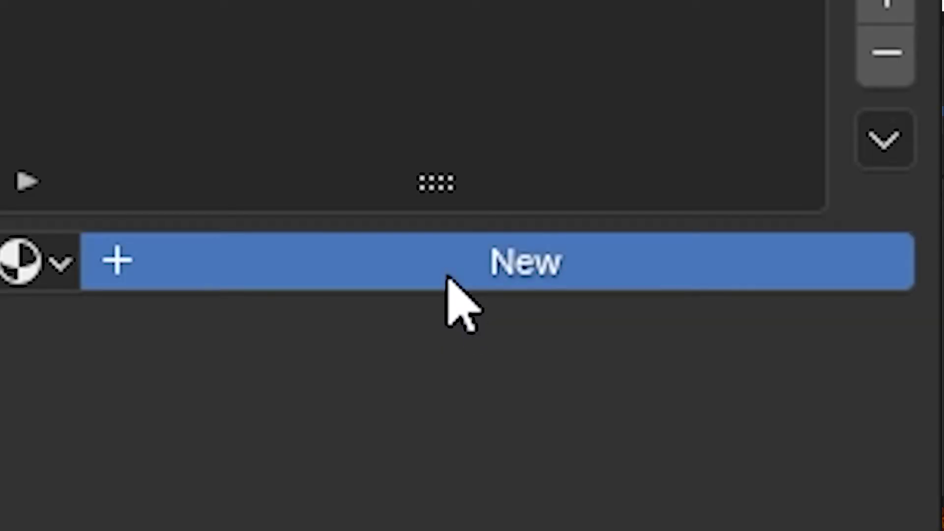
- Add a new material to Mesh_Head and use an Image Texture as its Base Color
{"action": "left_click", "coordinate": [866, 260]}
{"action": "left_click", "coordinate": [468, 290]}
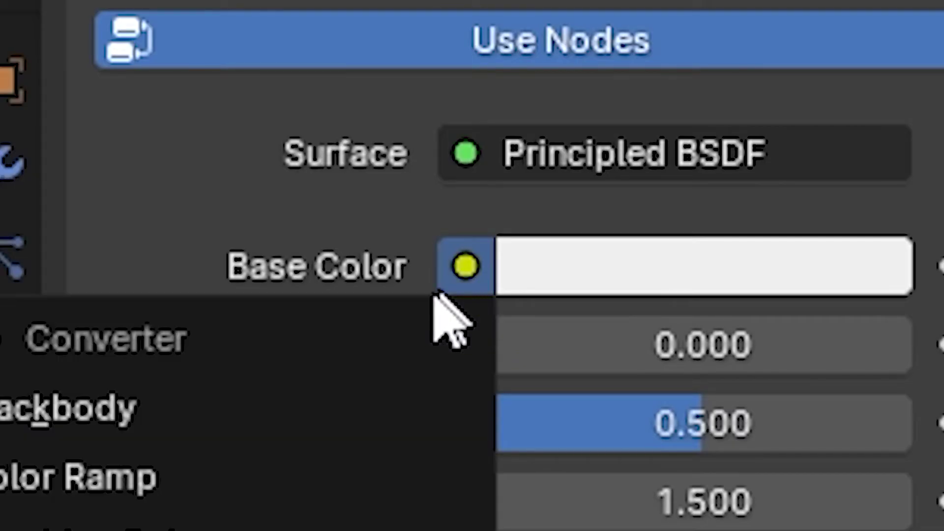
{"action": "left_click", "coordinate": [484, 264]}
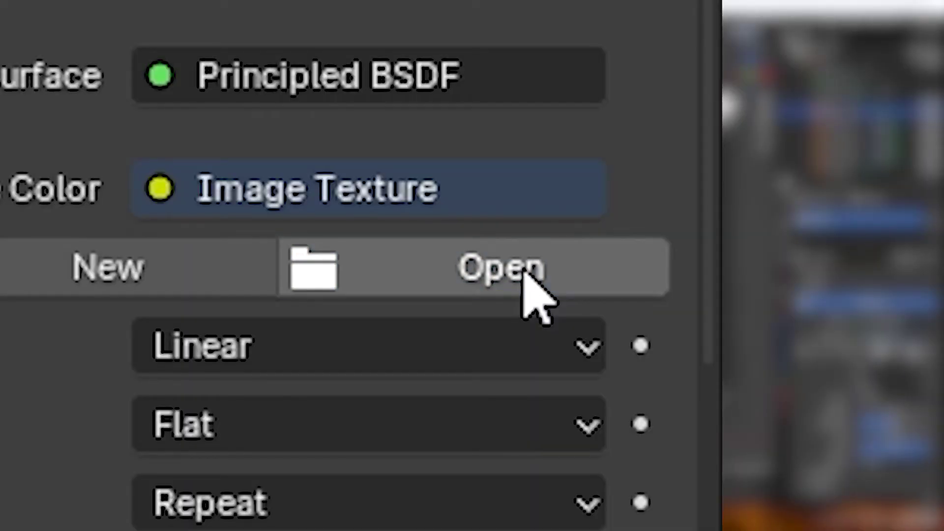
- Load Handle1_diff.png from the RejuR folder as the head material's Base Color image
{"action": "left_click", "coordinate": [525, 273]}
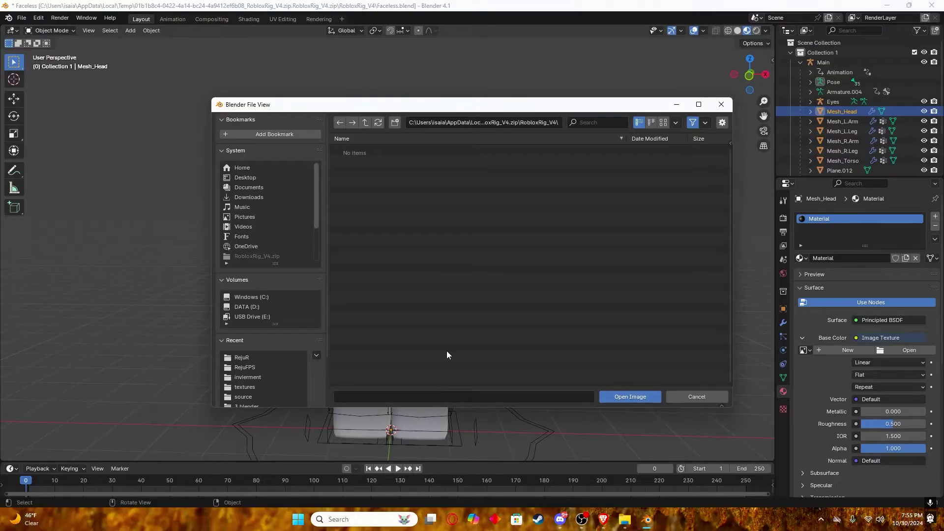
{"action": "left_click", "coordinate": [269, 358]}
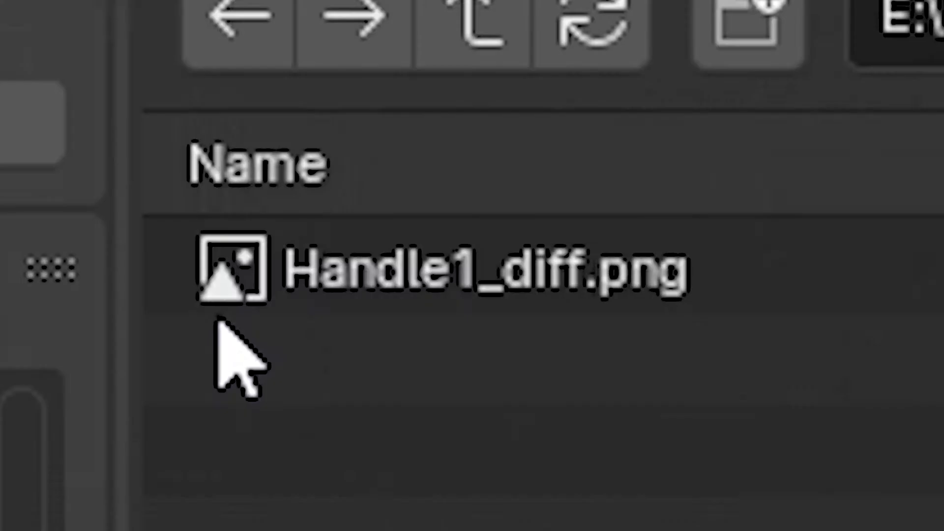
{"action": "double_click", "coordinate": [370, 151]}
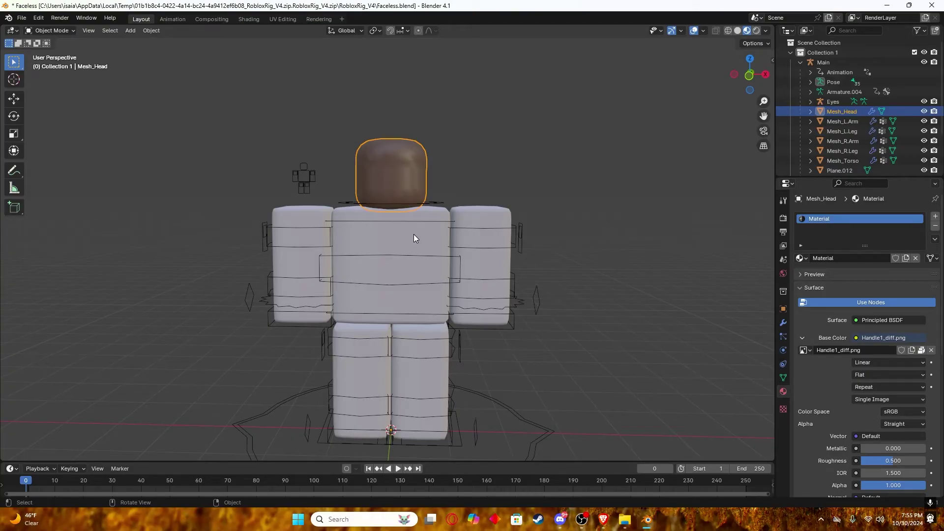
- Assign the head's existing material, named Material, to the rig's torso, left arm and right arm
{"action": "left_click", "coordinate": [414, 239]}
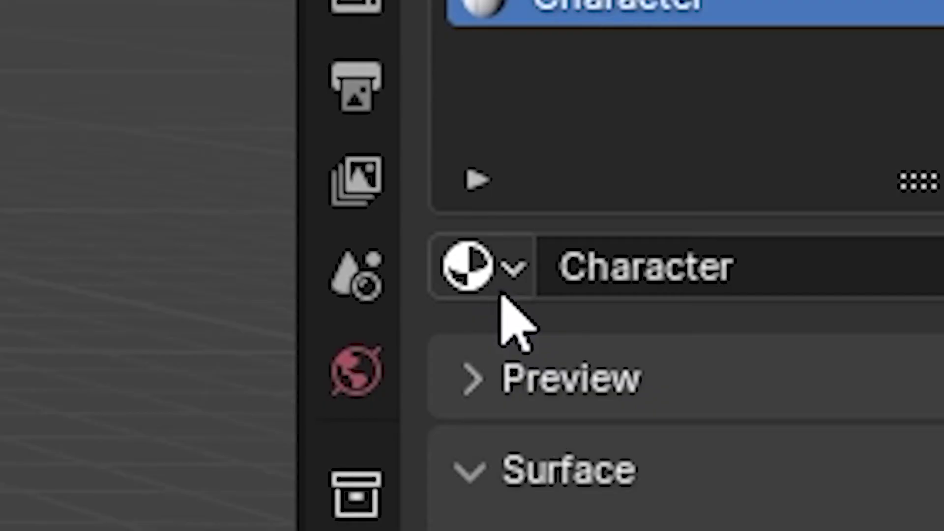
{"action": "left_click", "coordinate": [509, 275]}
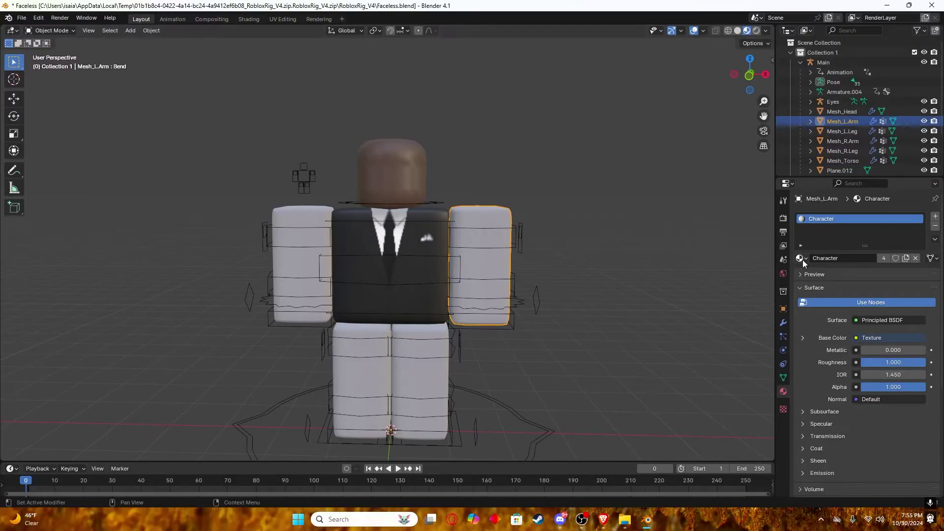
{"action": "left_click", "coordinate": [801, 260]}
{"action": "left_click", "coordinate": [799, 295]}
{"action": "left_click", "coordinate": [294, 266]}
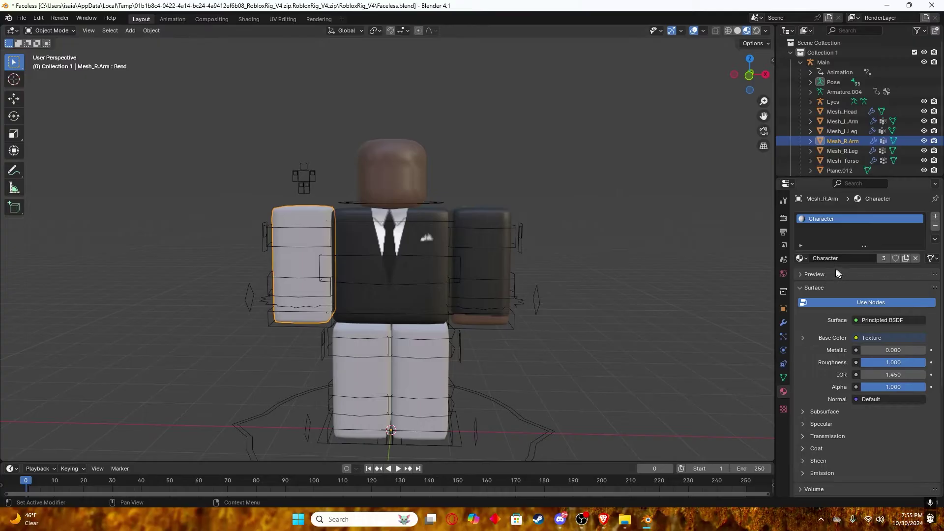
{"action": "left_click", "coordinate": [801, 258]}
{"action": "left_click", "coordinate": [811, 291]}
- Assign the same existing material to the rig's left and right legs, and clear the selection
{"action": "left_click", "coordinate": [437, 377]}
{"action": "left_click", "coordinate": [801, 258]}
{"action": "left_click", "coordinate": [822, 300]}
{"action": "left_click", "coordinate": [364, 376]}
{"action": "left_click", "coordinate": [801, 259]}
{"action": "left_click", "coordinate": [812, 293]}
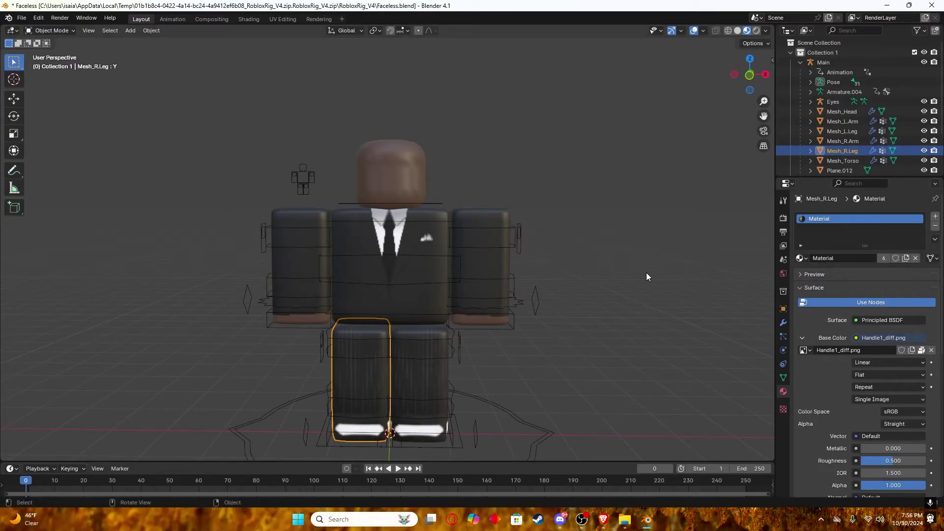
{"action": "left_click", "coordinate": [646, 272]}
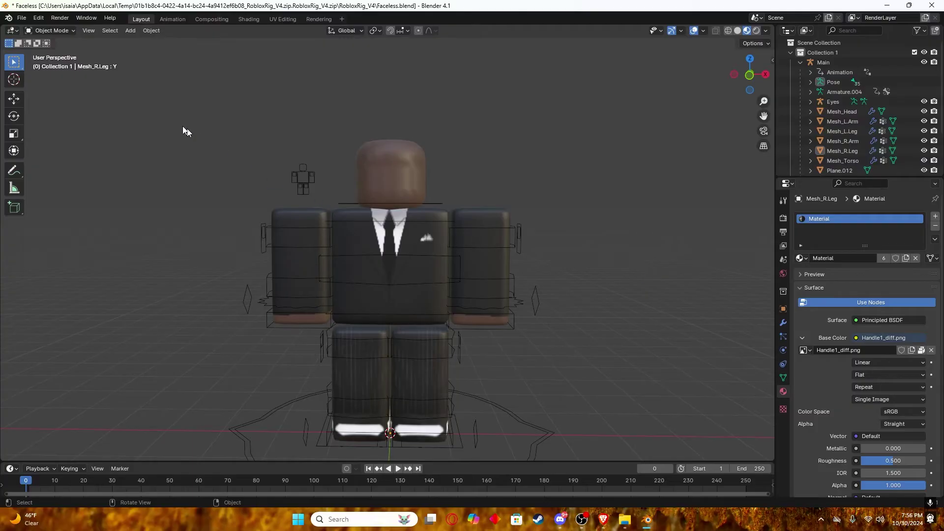
- Import the RejuR Hats model from the RejuR folder as a Wavefront OBJ
{"action": "left_click", "coordinate": [22, 18]}
{"action": "mouse_move", "coordinate": [62, 157]}
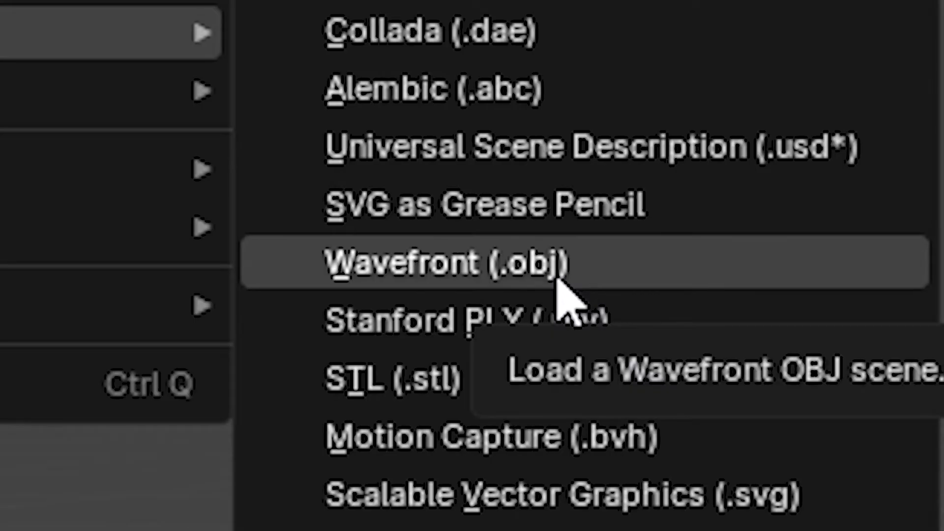
{"action": "left_click", "coordinate": [558, 280]}
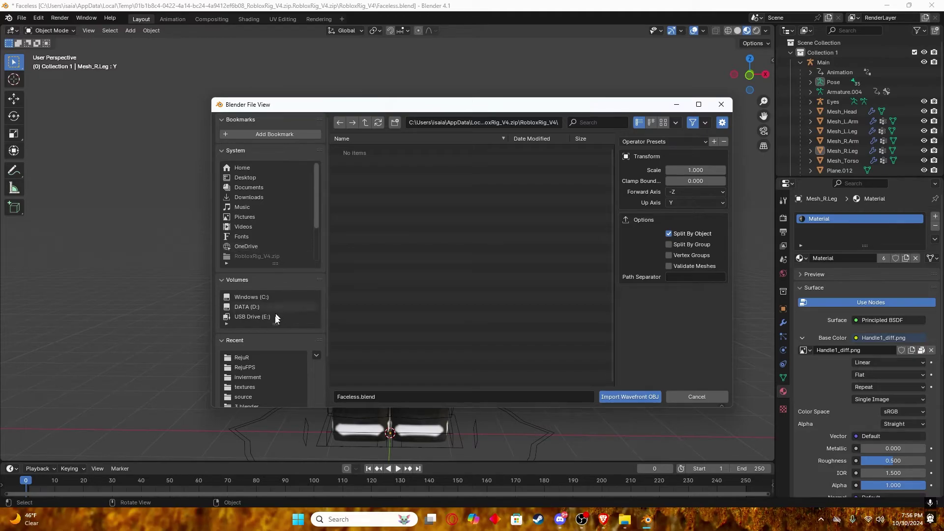
{"action": "left_click", "coordinate": [259, 358]}
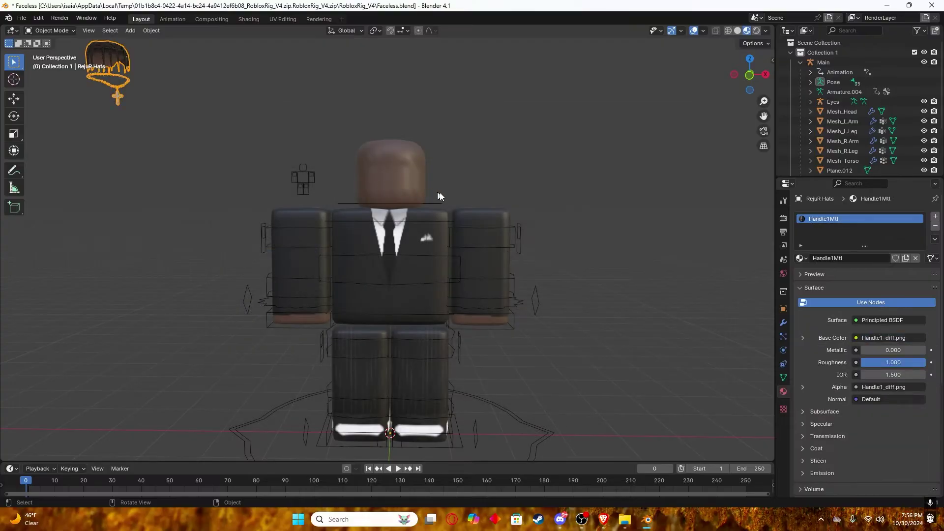
- Raise the RejuR Hats object's origin along Z to the rig's waist and snap its geometry to the origin
{"action": "scroll", "coordinate": [383, 202], "scroll_direction": "down", "scroll_amount": 4}
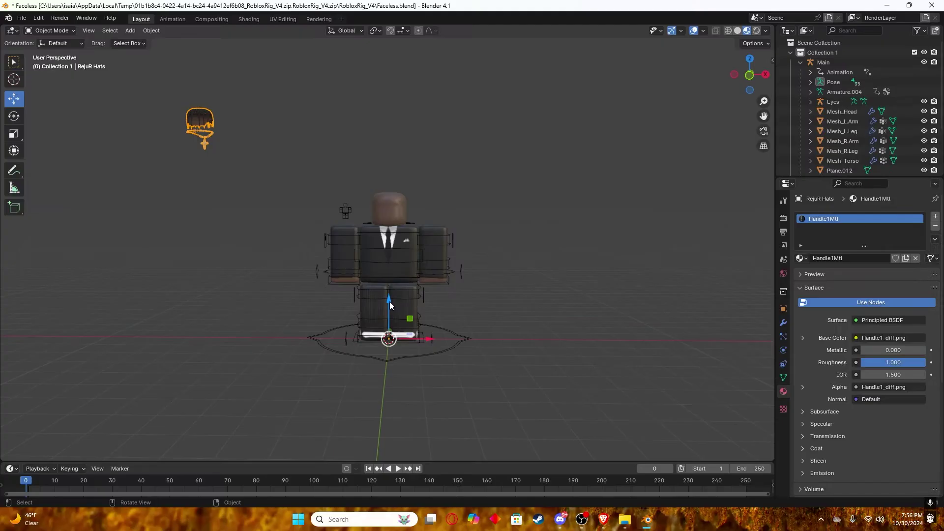
{"action": "left_click_drag", "start_coordinate": [391, 306], "coordinate": [393, 206]}
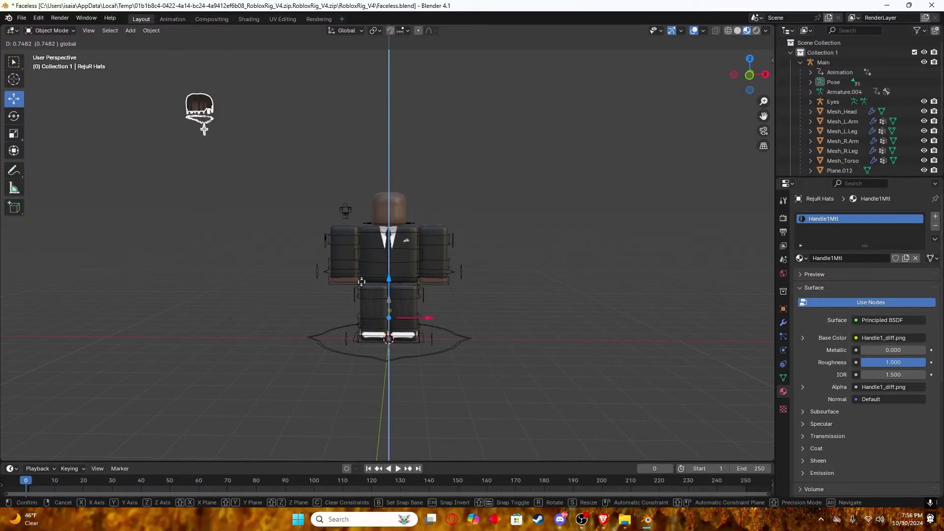
{"action": "left_click_drag", "start_coordinate": [361, 287], "coordinate": [364, 268]}
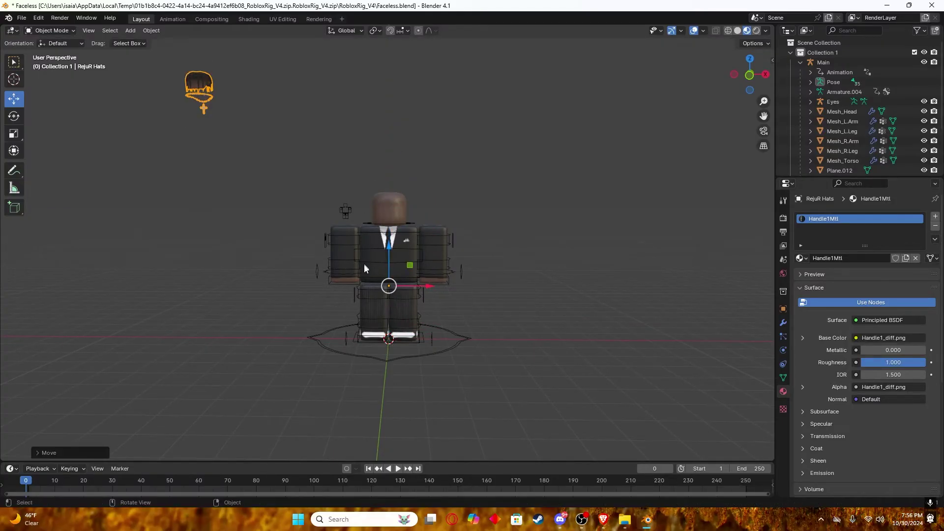
{"action": "right_click", "coordinate": [202, 82]}
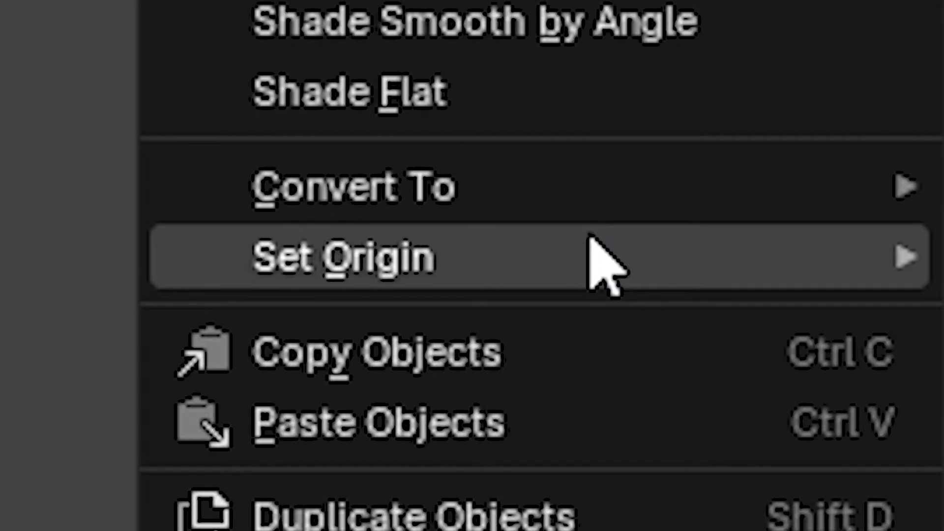
{"action": "mouse_move", "coordinate": [597, 261]}
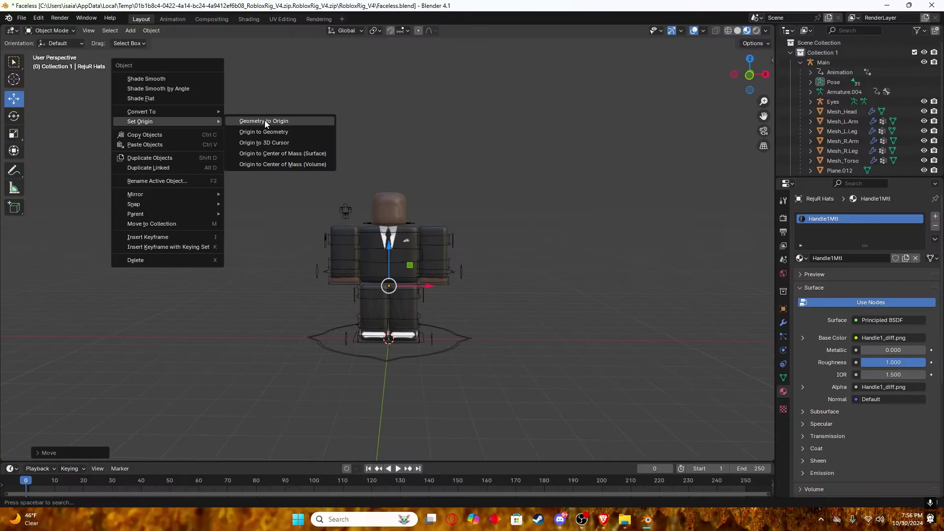
{"action": "left_click", "coordinate": [470, 260]}
- Move the RejuR Hats object up along Z until the hair sits on the rig's head
{"action": "left_click_drag", "start_coordinate": [392, 247], "coordinate": [396, 172]}
{"action": "scroll", "coordinate": [411, 184], "scroll_direction": "up", "scroll_amount": 3}
{"action": "middle_click_drag", "start_coordinate": [397, 172], "coordinate": [466, 160]}
{"action": "scroll", "coordinate": [466, 160], "scroll_direction": "up", "scroll_amount": 4}
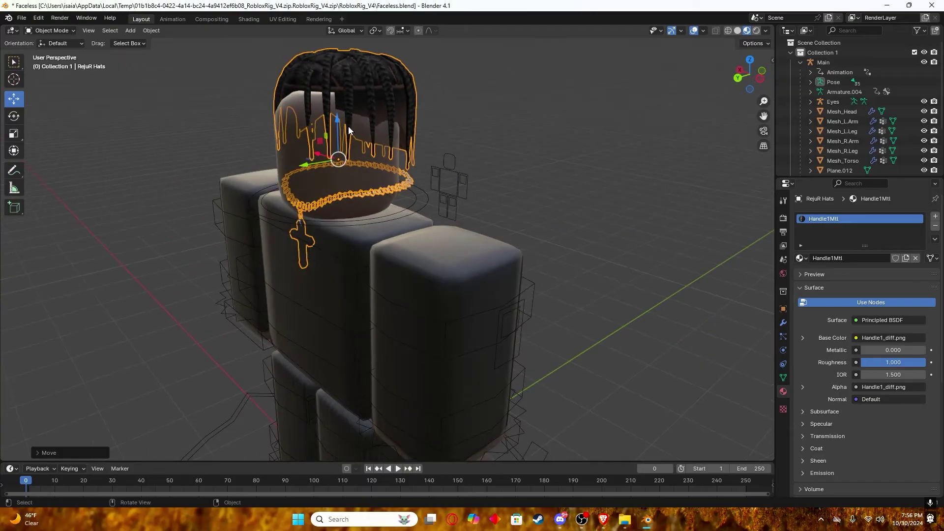
{"action": "mouse_move", "coordinate": [338, 121]}
{"action": "left_mouse_down"}
{"action": "mouse_move", "coordinate": [338, 134]}
{"action": "mouse_move", "coordinate": [339, 125]}
{"action": "left_mouse_up"}
- Rotate the RejuR Hats object about 180° around Z to face the rig's front, and refine its fit on the head
{"action": "middle_click_drag", "start_coordinate": [373, 135], "coordinate": [231, 142]}
{"action": "left_click", "coordinate": [14, 116]}
{"action": "left_click_drag", "start_coordinate": [423, 150], "coordinate": [424, 130]}
{"action": "middle_click_drag", "start_coordinate": [421, 120], "coordinate": [146, 109]}
{"action": "left_click_drag", "start_coordinate": [285, 156], "coordinate": [303, 158]}
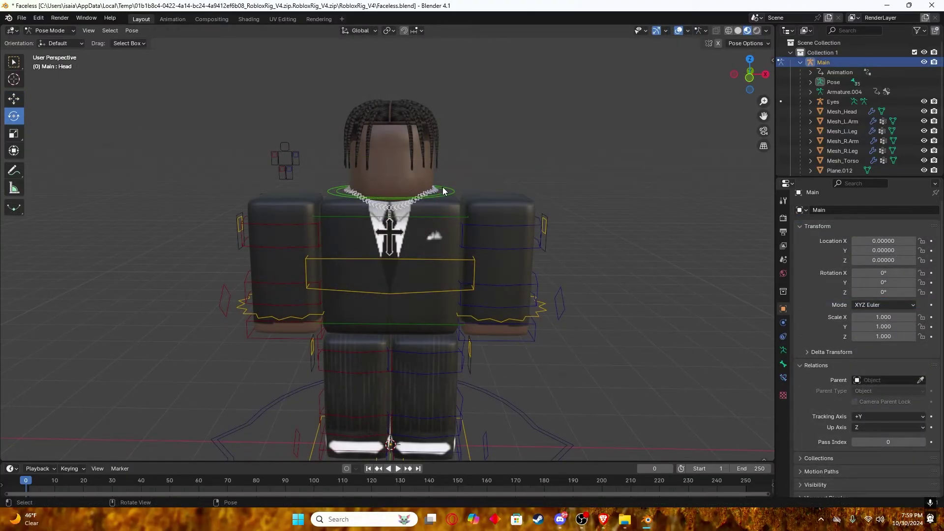
- Rotate the rig's Head bone to test whether the accessories follow, and undo the test
{"action": "left_click", "coordinate": [443, 191]}
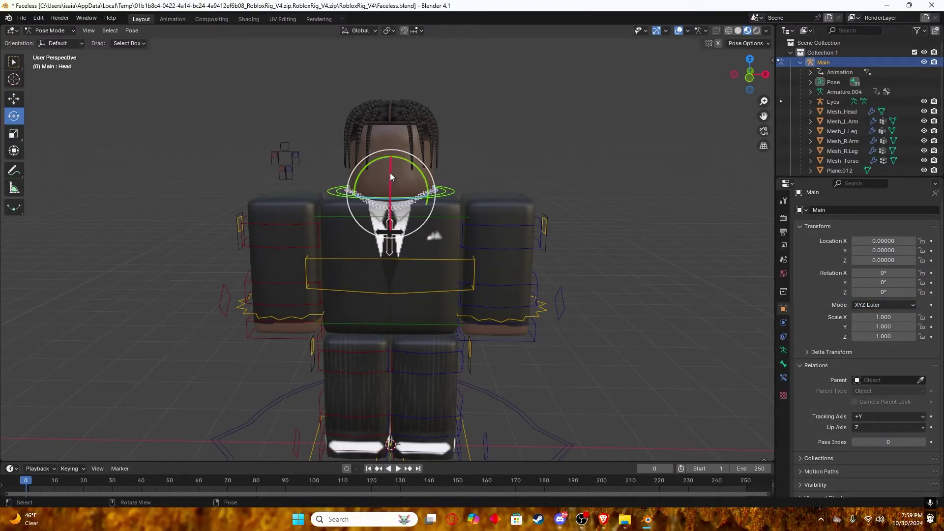
{"action": "mouse_move", "coordinate": [391, 177]}
{"action": "left_mouse_down"}
{"action": "mouse_move", "coordinate": [390, 185]}
{"action": "mouse_move", "coordinate": [387, 166]}
{"action": "left_mouse_up"}
{"action": "key", "text": "ctrl+z"}
{"action": "key", "text": "ctrl+z"}
{"action": "key", "text": "ctrl+z"}
{"action": "key", "text": "ctrl+z"}
- Set Mesh_Head as the parent of the RejuR Hats object in its relations
{"action": "left_click", "coordinate": [408, 108]}
{"action": "left_click", "coordinate": [783, 309]}
{"action": "left_click", "coordinate": [811, 366]}
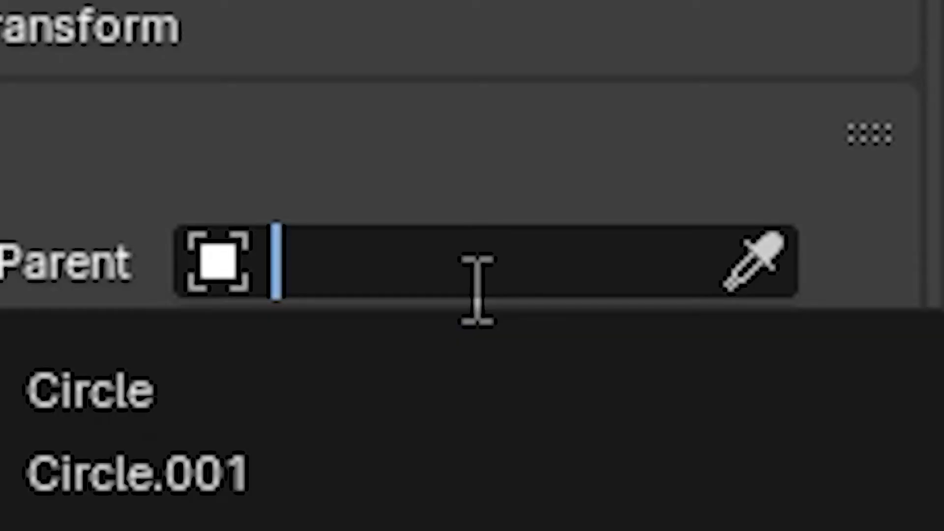
{"action": "type", "text": "head"}
{"action": "left_click", "coordinate": [383, 379]}
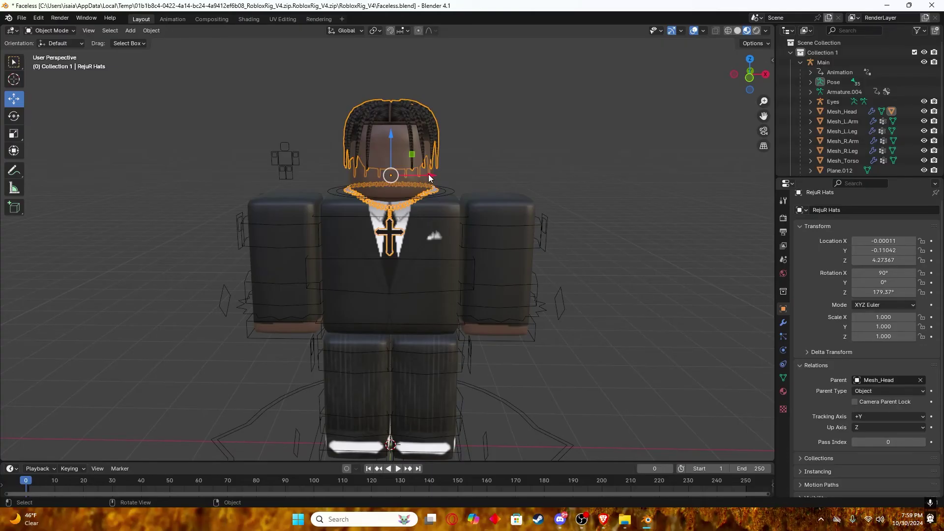
- Check in Pose Mode that the parented hair and necklace follow the Head bone, undoing the test movement
{"action": "left_click", "coordinate": [441, 188]}
{"action": "middle_click_drag", "start_coordinate": [447, 190], "coordinate": [433, 203]}
{"action": "left_click_drag", "start_coordinate": [429, 201], "coordinate": [374, 212]}
{"action": "key", "text": "ctrl+z"}
{"action": "left_click_drag", "start_coordinate": [397, 176], "coordinate": [387, 199]}
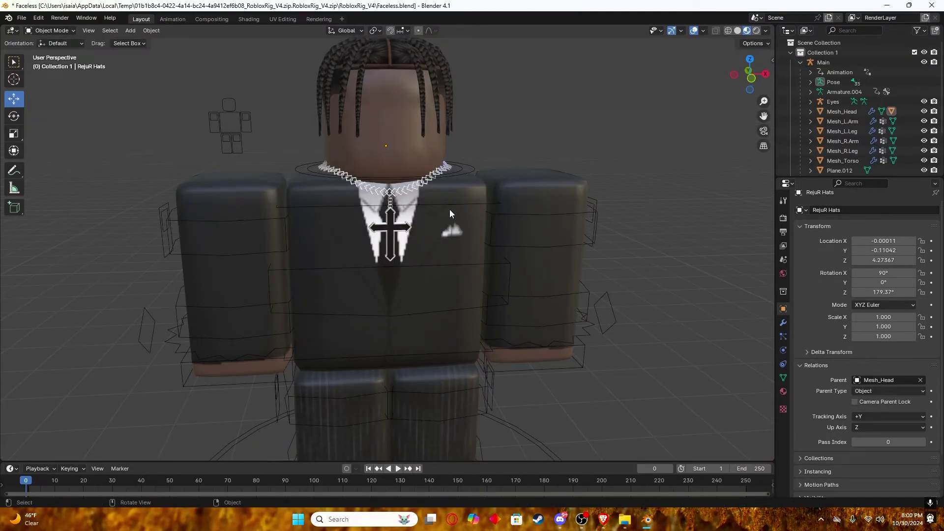
{"action": "left_click", "coordinate": [443, 175]}
{"action": "key", "text": "ctrl+Tab"}
{"action": "left_click", "coordinate": [485, 152]}
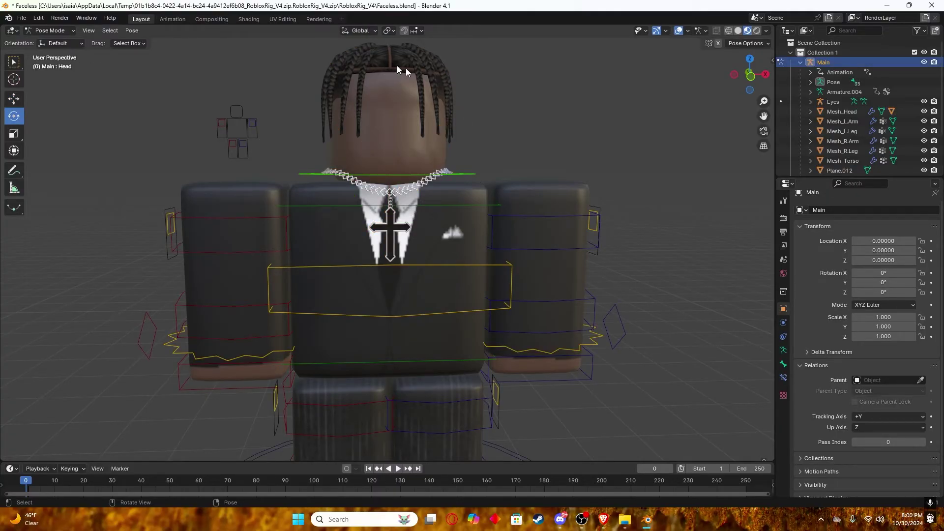
- Return from Pose Mode to Object Mode, deselect the rig and add a camera to the scene
{"action": "left_click", "coordinate": [21, 19]}
{"action": "scroll", "coordinate": [488, 136], "scroll_direction": "down", "scroll_amount": 4}
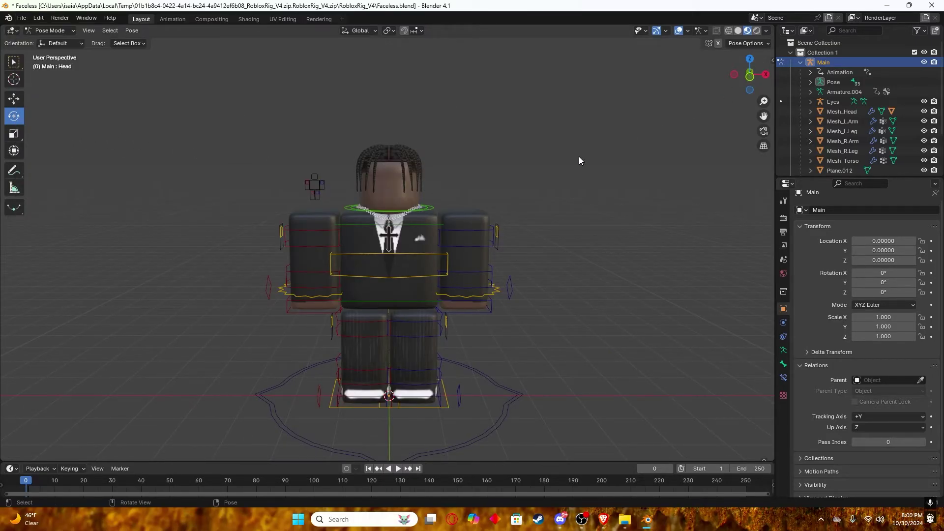
{"action": "left_click", "coordinate": [53, 33]}
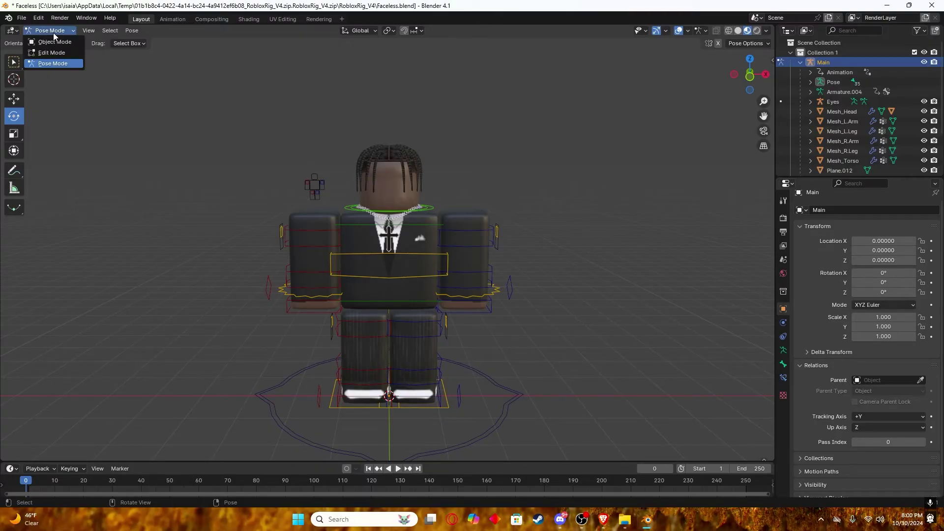
{"action": "left_click", "coordinate": [61, 43]}
{"action": "left_click", "coordinate": [222, 191]}
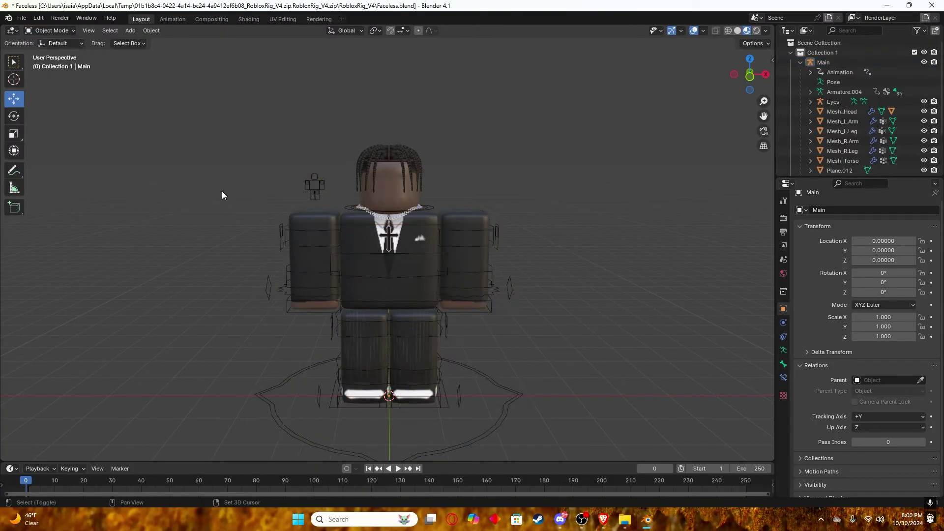
{"action": "key", "text": "shift+a"}
{"action": "left_click", "coordinate": [187, 346]}
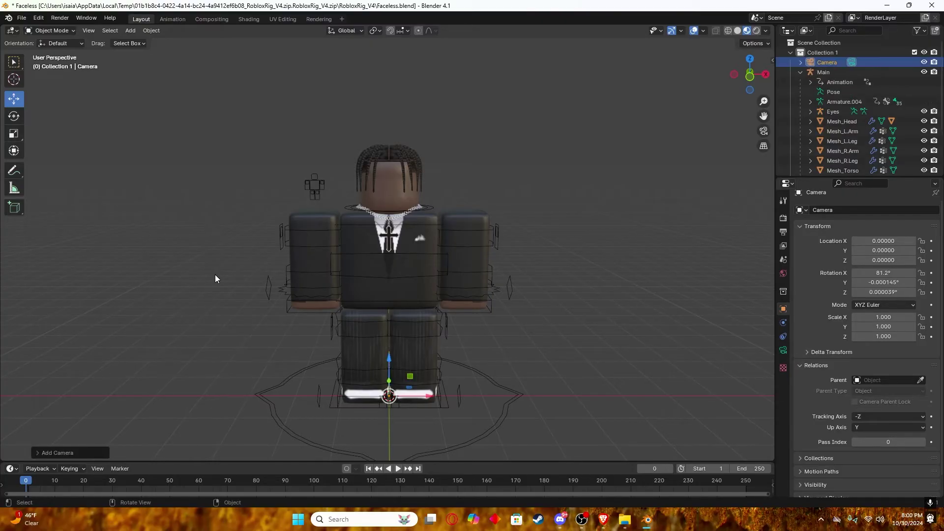
- Look through the new camera and use Walk Navigation to back it up and raise it, framing the character's upper body from the front
{"action": "key", "text": "KP_0"}
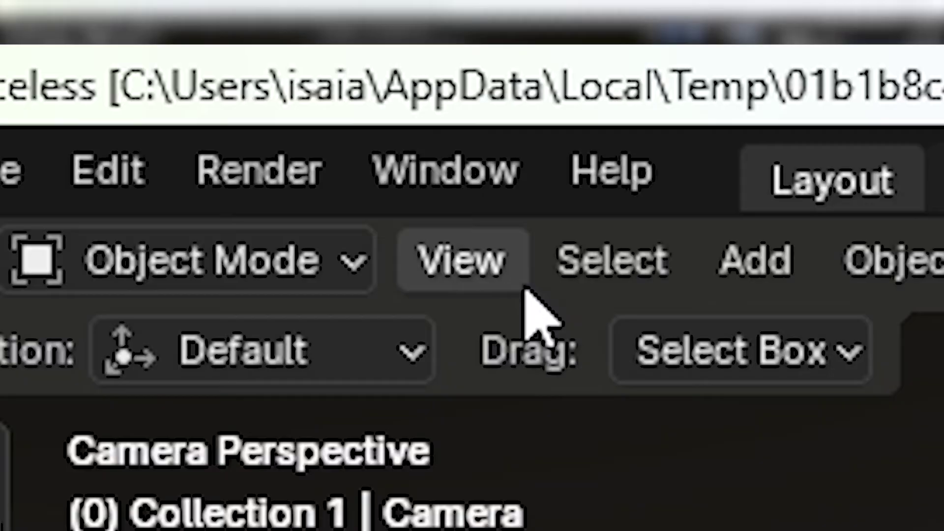
{"action": "left_click", "coordinate": [97, 33]}
{"action": "mouse_move", "coordinate": [579, 261]}
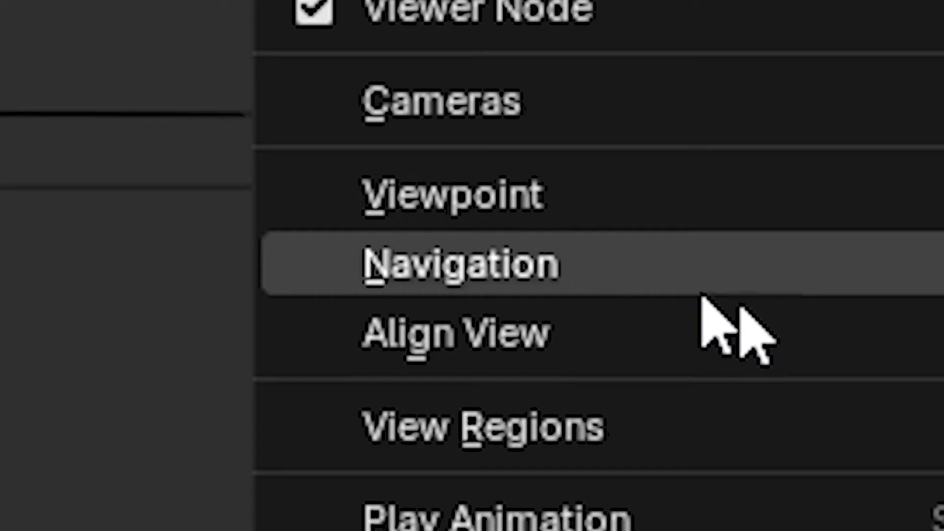
{"action": "left_click", "coordinate": [224, 340]}
{"action": "key", "text": "s"}
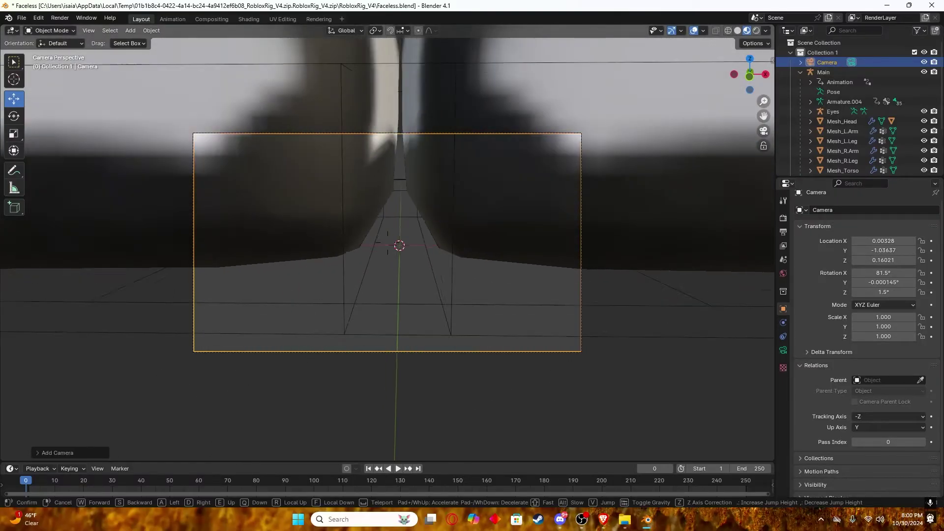
{"action": "key", "text": "s"}
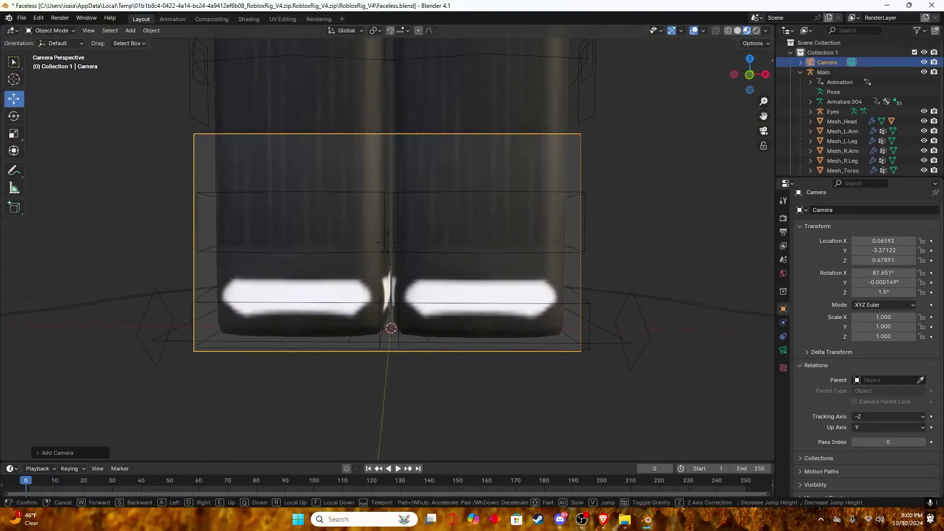
{"action": "key", "text": "s"}
{"action": "key", "text": "e"}
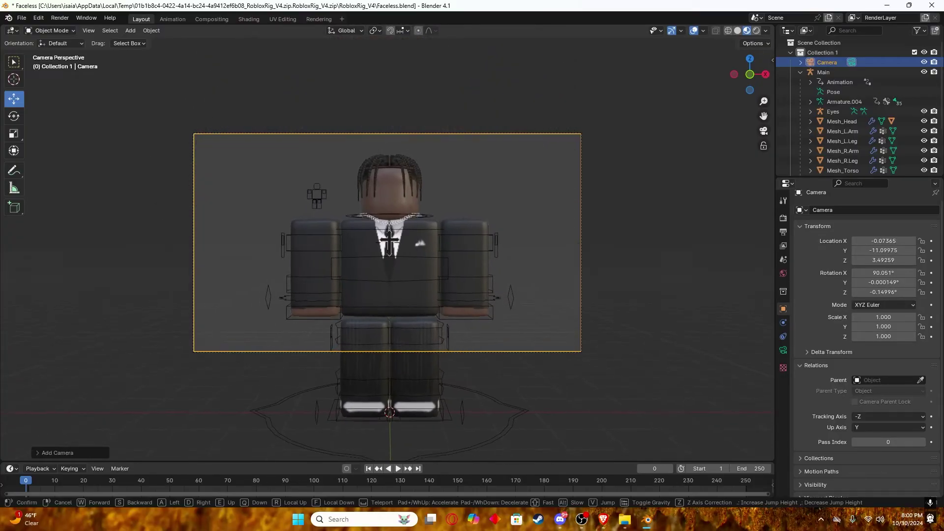
{"action": "key", "text": "s"}
{"action": "left_click", "coordinate": [129, 160]}
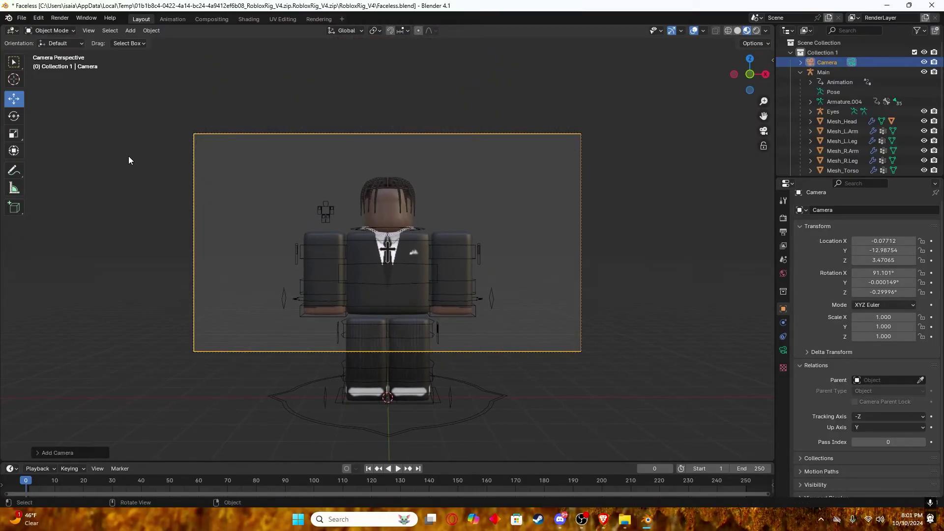
- Render a still image of the character from the camera
{"action": "left_click", "coordinate": [60, 18]}
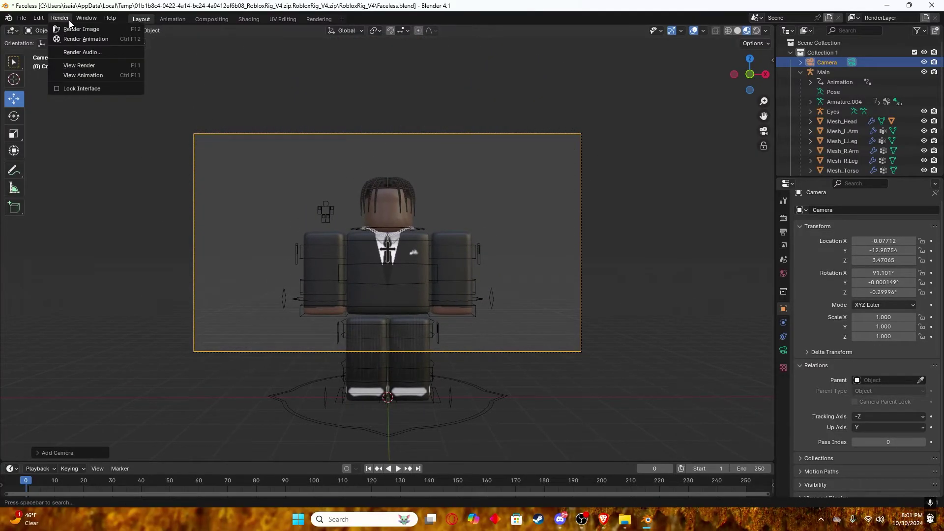
{"action": "left_click", "coordinate": [76, 29]}
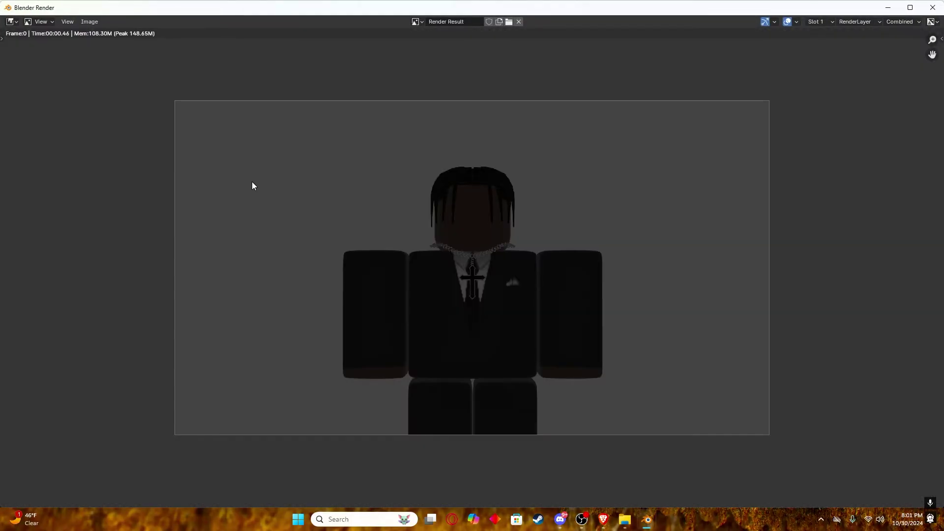
- Close the render result, leave the camera view and add a spot light to the scene
{"action": "left_click", "coordinate": [940, 7]}
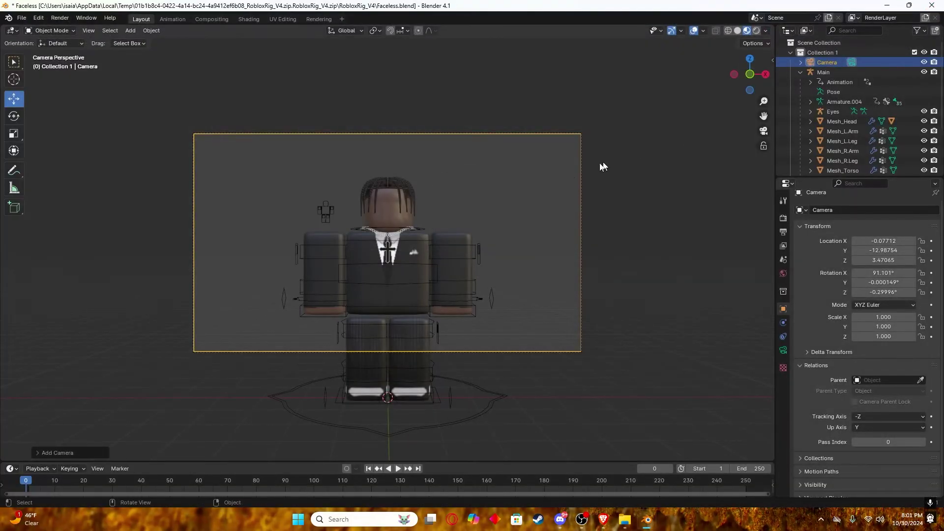
{"action": "scroll", "coordinate": [664, 211], "scroll_direction": "up", "scroll_amount": 1}
{"action": "left_click", "coordinate": [690, 236]}
{"action": "right_click", "coordinate": [692, 239]}
{"action": "middle_click_drag", "start_coordinate": [677, 185], "coordinate": [679, 192]}
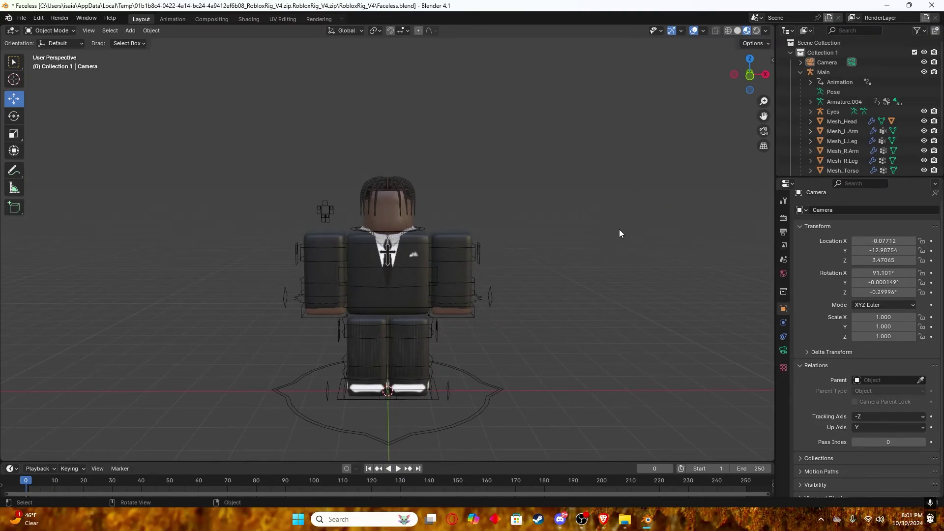
{"action": "key", "text": "shift+a"}
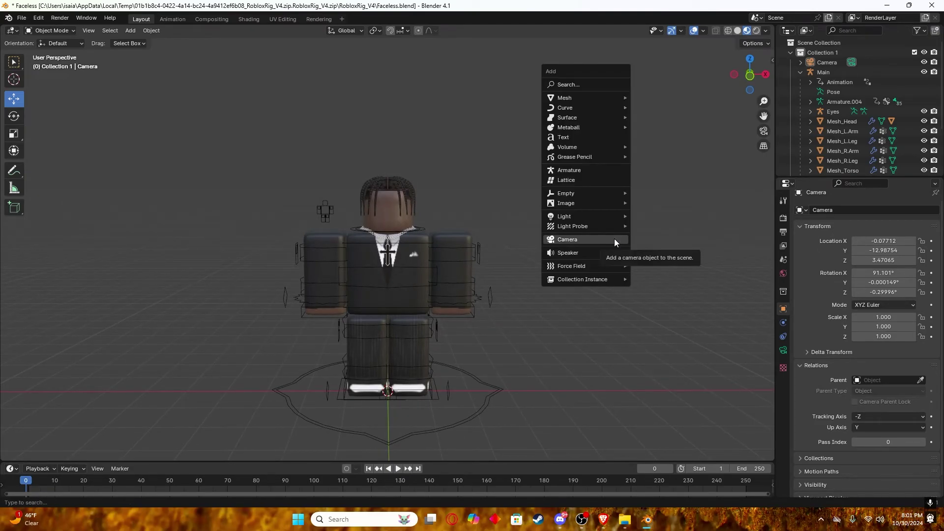
{"action": "mouse_move", "coordinate": [572, 219]}
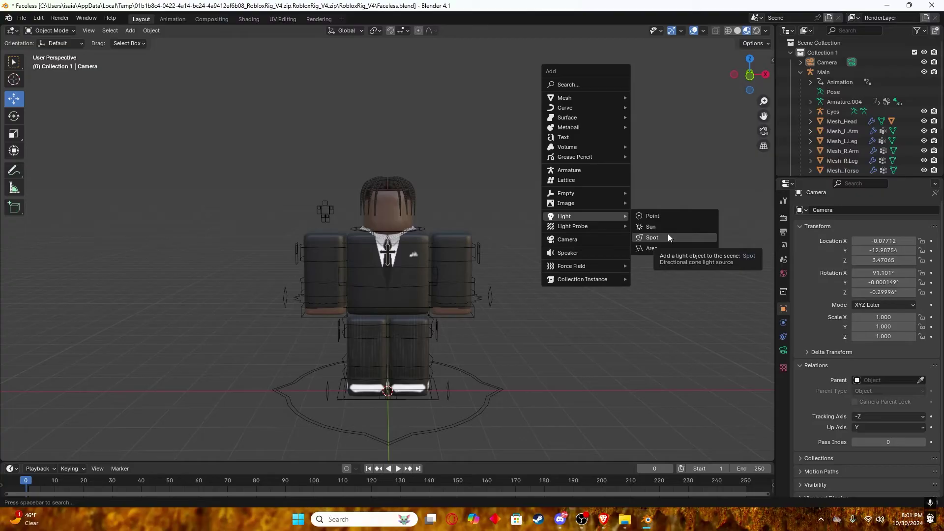
{"action": "left_click", "coordinate": [469, 302]}
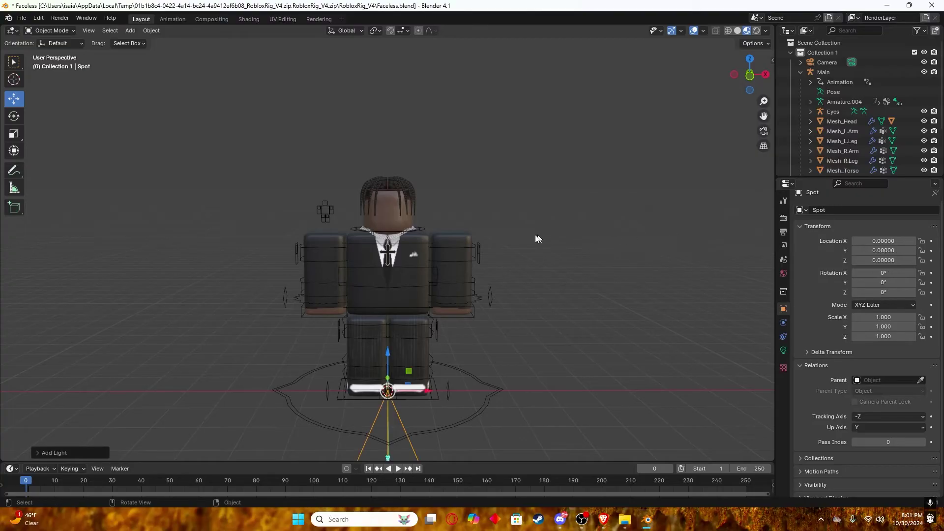
- Raise the spot light to about Z 11.4 and move it in front of the character to about Y -3.3
{"action": "left_click_drag", "start_coordinate": [387, 254], "coordinate": [386, 94]}
{"action": "middle_click_drag", "start_coordinate": [413, 136], "coordinate": [458, 154]}
{"action": "left_click_drag", "start_coordinate": [365, 137], "coordinate": [195, 133]}
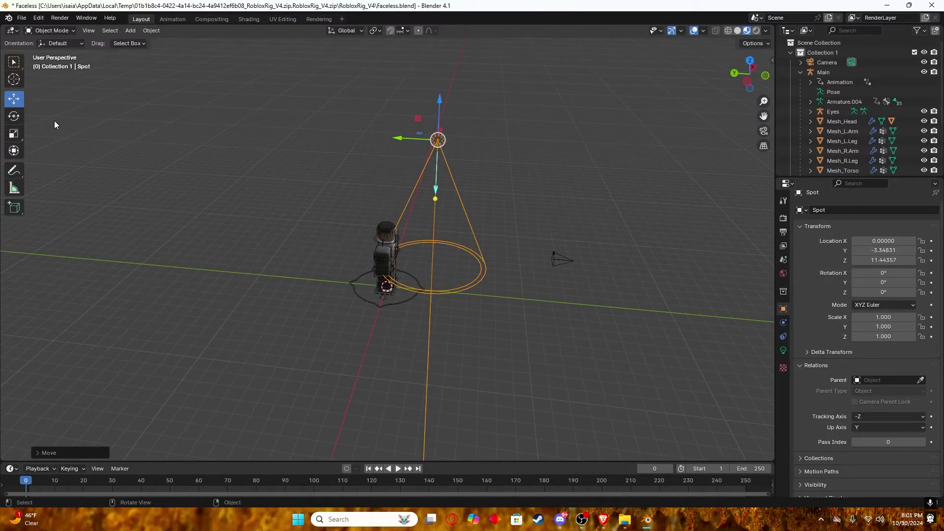
- Rotate the spot light to aim at the character's upper body and move it farther out in front
{"action": "left_click", "coordinate": [14, 116]}
{"action": "left_click_drag", "start_coordinate": [458, 109], "coordinate": [493, 154]}
{"action": "left_click", "coordinate": [14, 99]}
{"action": "left_click_drag", "start_coordinate": [421, 138], "coordinate": [517, 135]}
{"action": "middle_click_drag", "start_coordinate": [544, 137], "coordinate": [589, 119]}
{"action": "left_click_drag", "start_coordinate": [445, 172], "coordinate": [473, 168]}
{"action": "scroll", "coordinate": [674, 246], "scroll_direction": "up", "scroll_amount": 3}
{"action": "middle_click_drag", "start_coordinate": [718, 238], "coordinate": [659, 255]}
- Render a still image to check the spot light's effect, and close the result
{"action": "left_click", "coordinate": [60, 18]}
{"action": "left_click", "coordinate": [74, 28]}
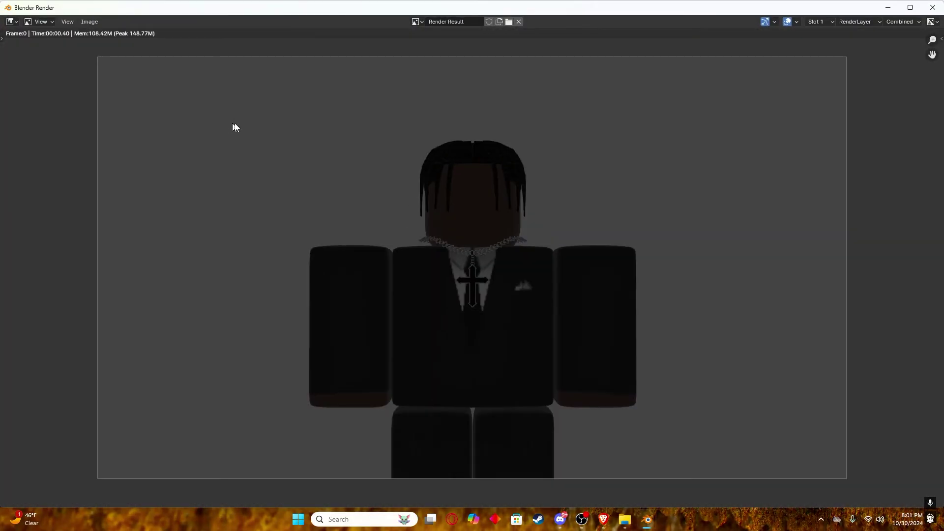
{"action": "left_click", "coordinate": [933, 7]}
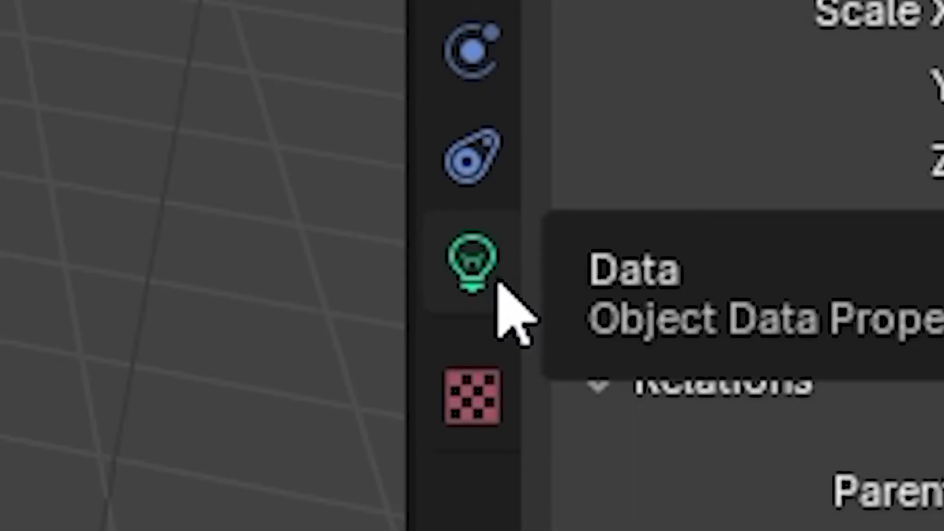
- Raise the spot light's power to about 3366 and switch the viewport to rendered shading
{"action": "left_click", "coordinate": [498, 284]}
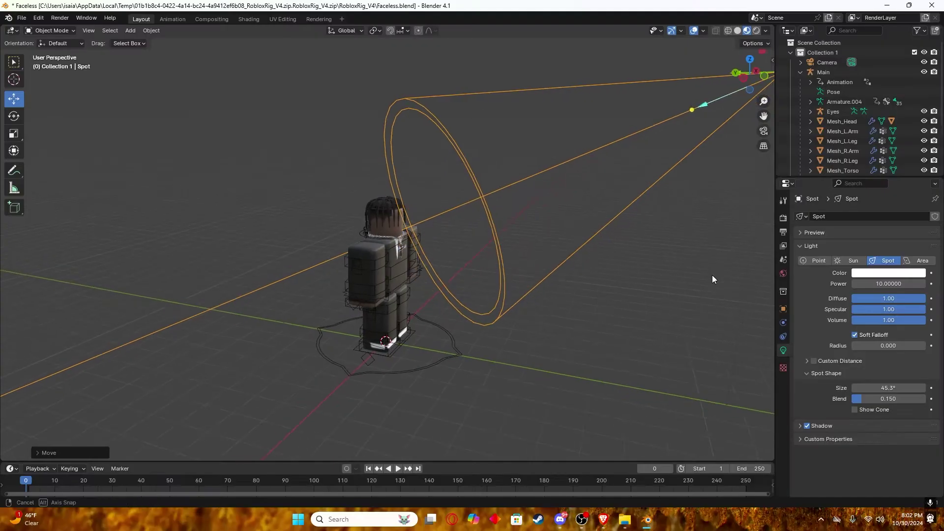
{"action": "middle_click_drag", "start_coordinate": [714, 275], "coordinate": [734, 248]}
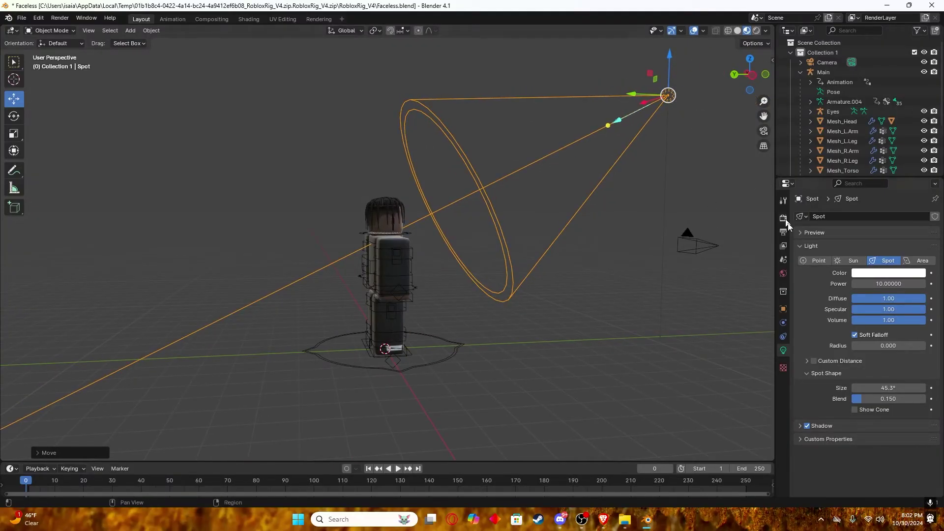
{"action": "left_click_drag", "start_coordinate": [888, 284], "coordinate": [930, 284]}
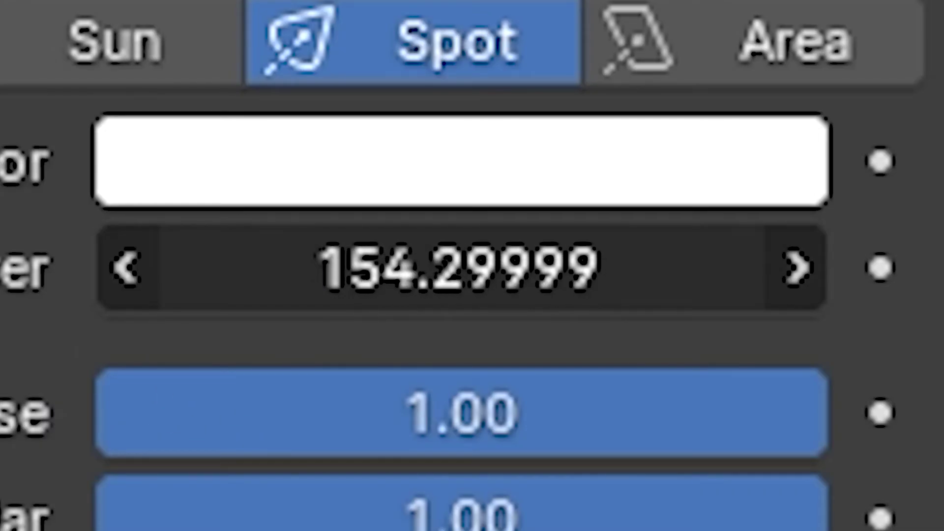
{"action": "left_click_drag", "start_coordinate": [461, 268], "coordinate": [482, 268]}
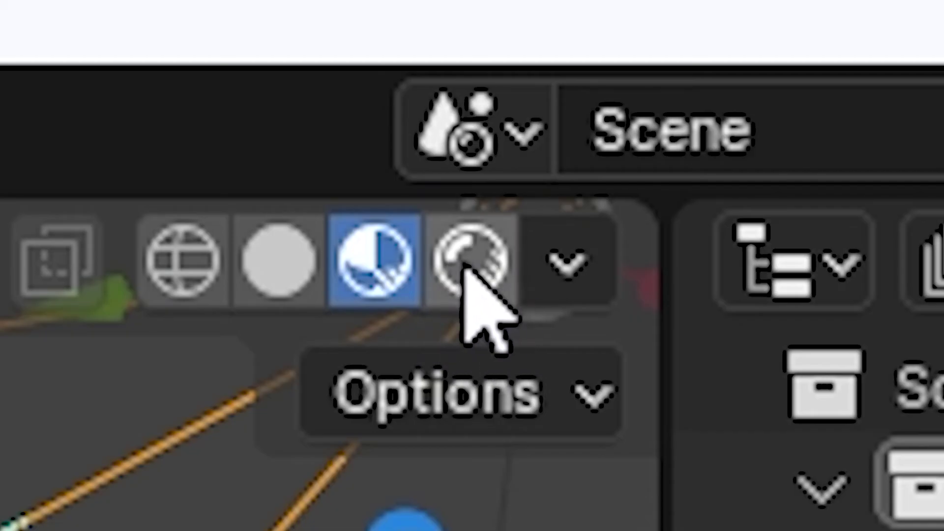
{"action": "left_click", "coordinate": [756, 30]}
{"action": "middle_click_drag", "start_coordinate": [662, 107], "coordinate": [556, 154]}
{"action": "left_click_drag", "start_coordinate": [865, 286], "coordinate": [929, 284]}
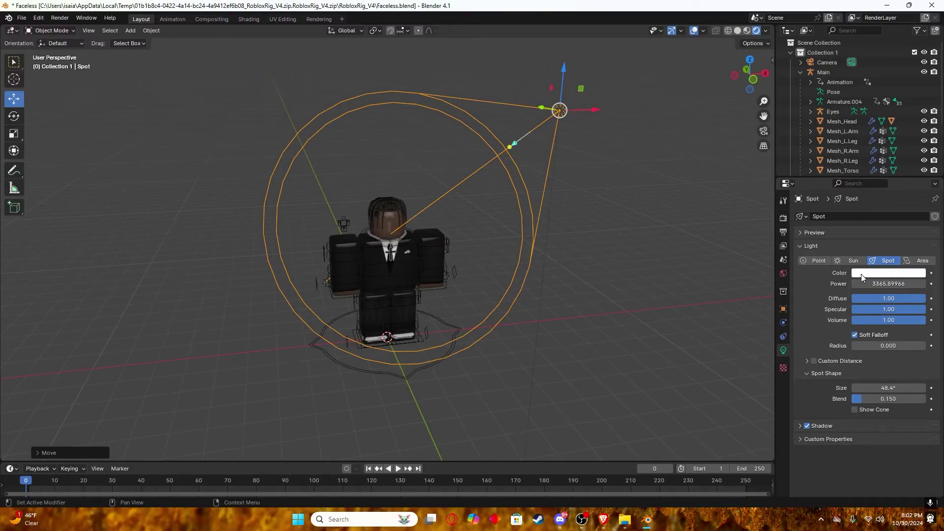
- Try saturated yellow and green as the spot light's color
{"action": "left_click", "coordinate": [861, 273]}
{"action": "left_click", "coordinate": [830, 192]}
{"action": "middle_click_drag", "start_coordinate": [555, 299], "coordinate": [640, 291]}
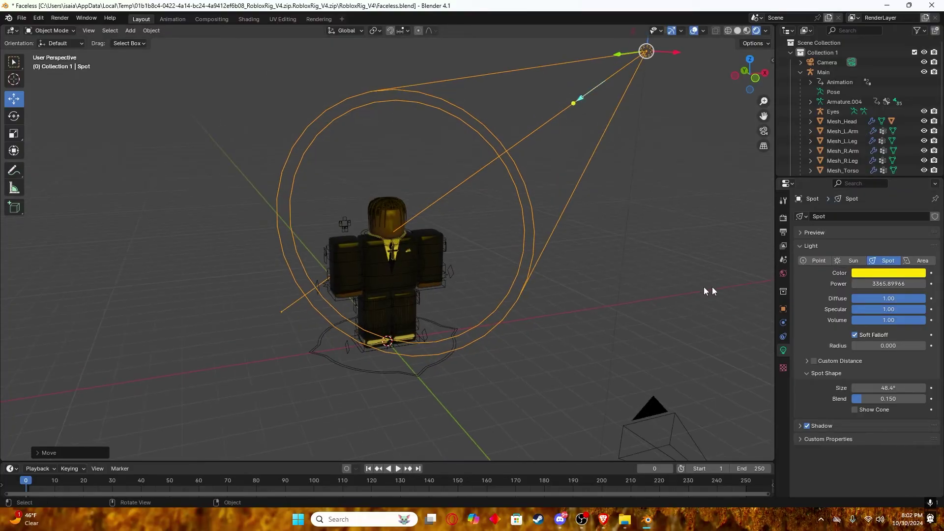
{"action": "left_click", "coordinate": [869, 273]}
{"action": "left_click_drag", "start_coordinate": [853, 239], "coordinate": [880, 239]}
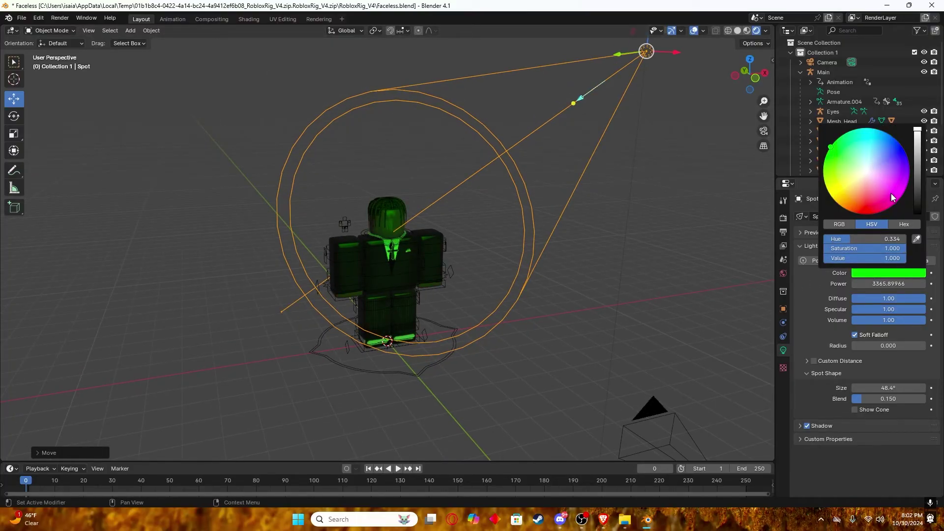
- Set the spot light's color to a pale yellow and its power to about 3366
{"action": "left_click_drag", "start_coordinate": [892, 197], "coordinate": [859, 180]}
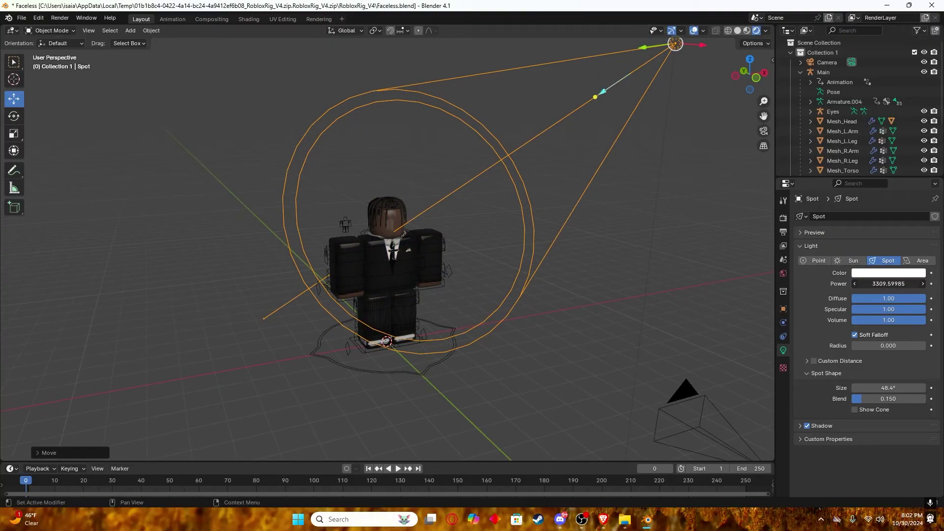
{"action": "left_click_drag", "start_coordinate": [865, 284], "coordinate": [888, 283]}
{"action": "middle_click_drag", "start_coordinate": [712, 287], "coordinate": [734, 285]}
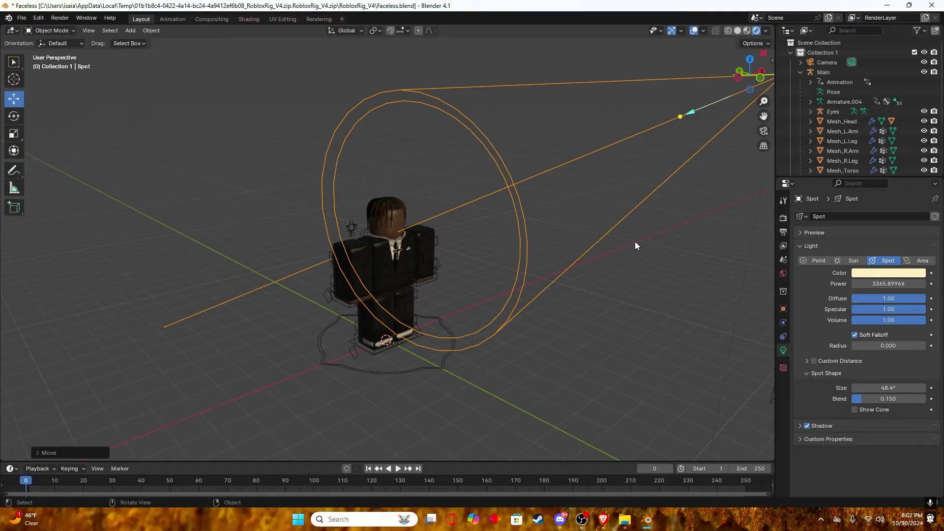
{"action": "middle_click_drag", "start_coordinate": [635, 241], "coordinate": [597, 242]}
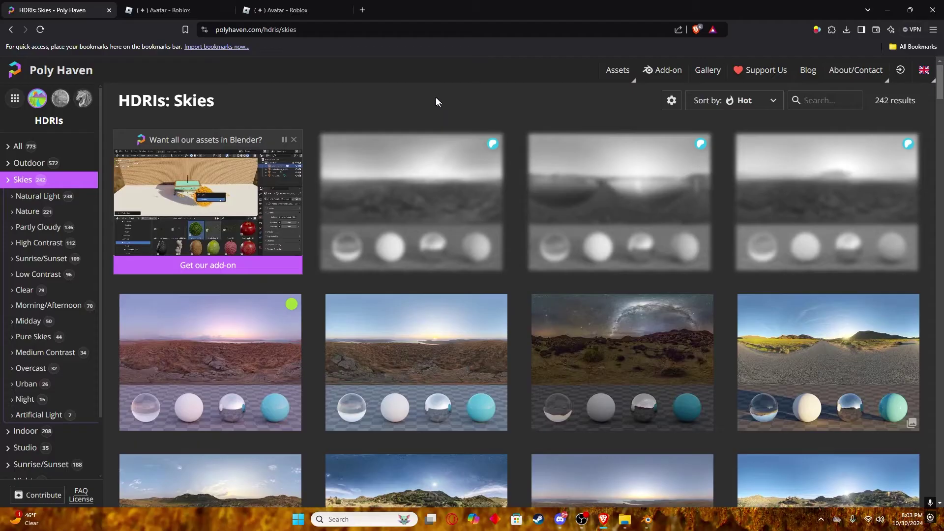
- In the browser, download Poly Haven's Rosendal Plains 2 HDRI as a 4K EXR, saving rosendal_plains_2_4k in the invierment folder
{"action": "scroll", "coordinate": [497, 245], "scroll_direction": "down", "scroll_amount": 5}
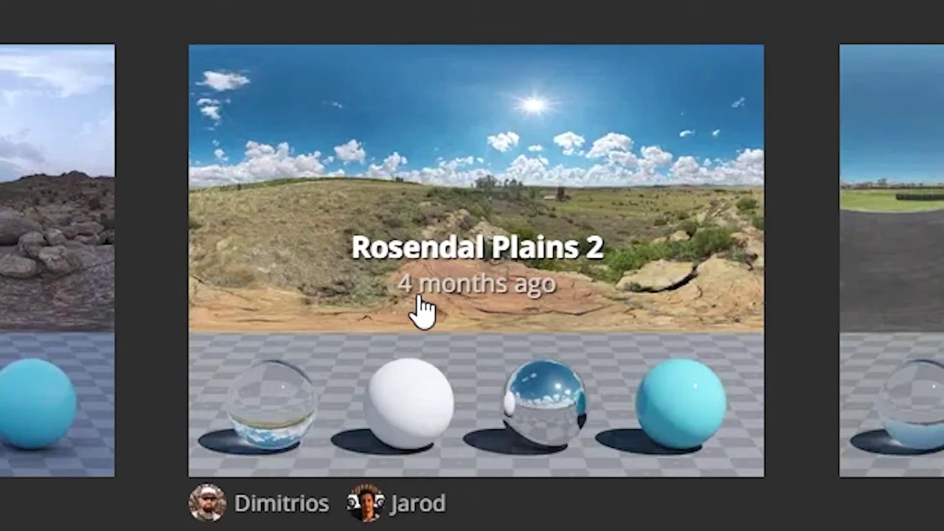
{"action": "left_click", "coordinate": [489, 301]}
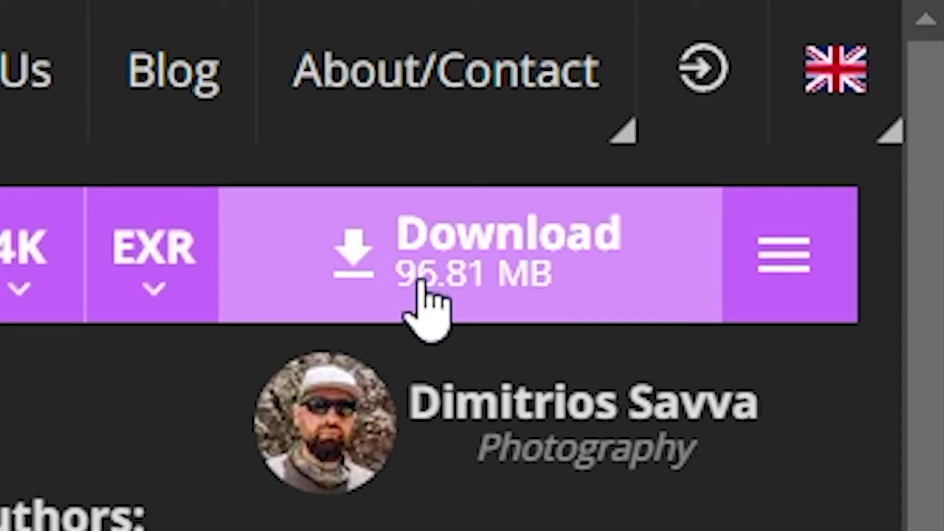
{"action": "left_click", "coordinate": [422, 283]}
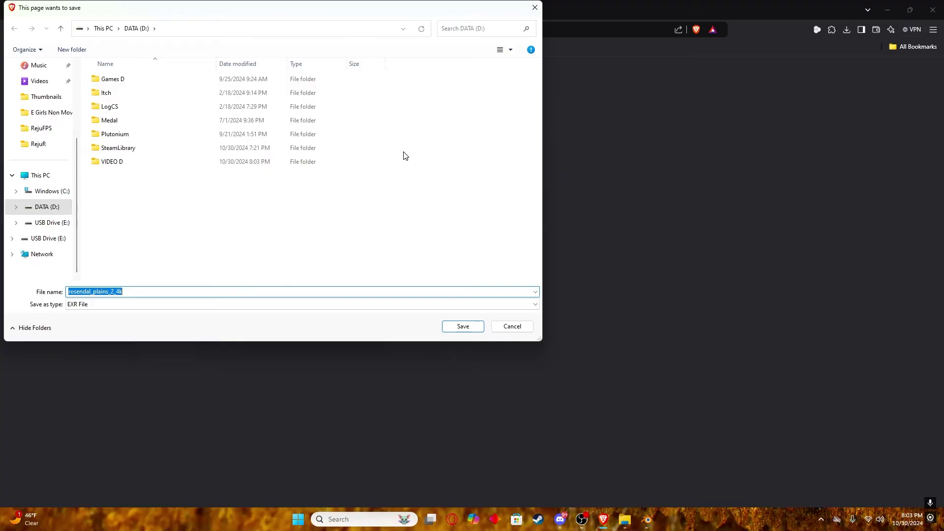
{"action": "double_click", "coordinate": [227, 164]}
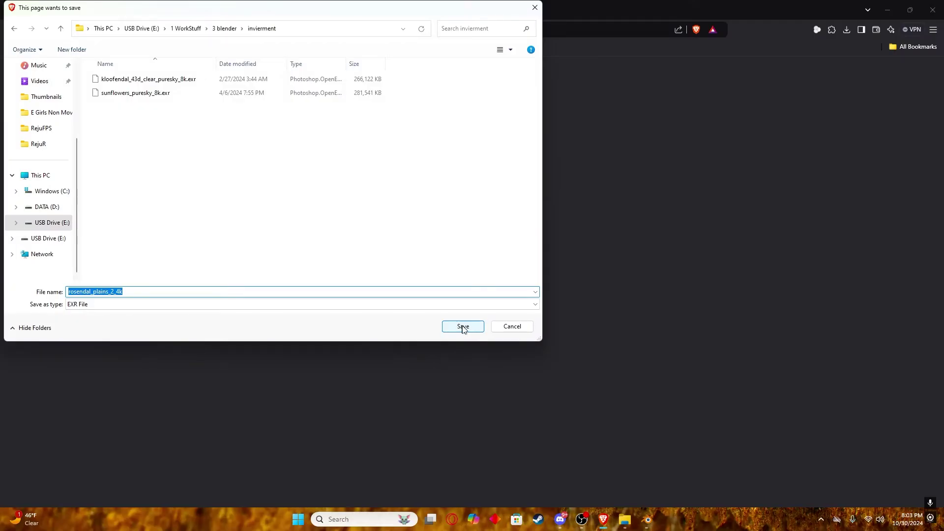
{"action": "left_click", "coordinate": [461, 327]}
{"action": "left_click", "coordinate": [887, 10]}
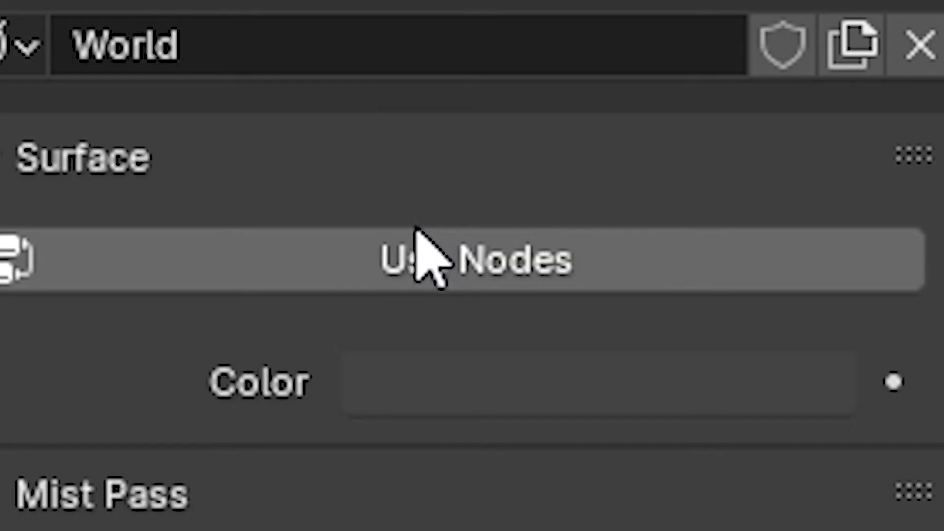
- Enable nodes for the world and use rosendal_plains_2_4k.exr from the invierment folder as its environment texture
{"action": "left_click", "coordinate": [416, 229]}
{"action": "left_click", "coordinate": [375, 506]}
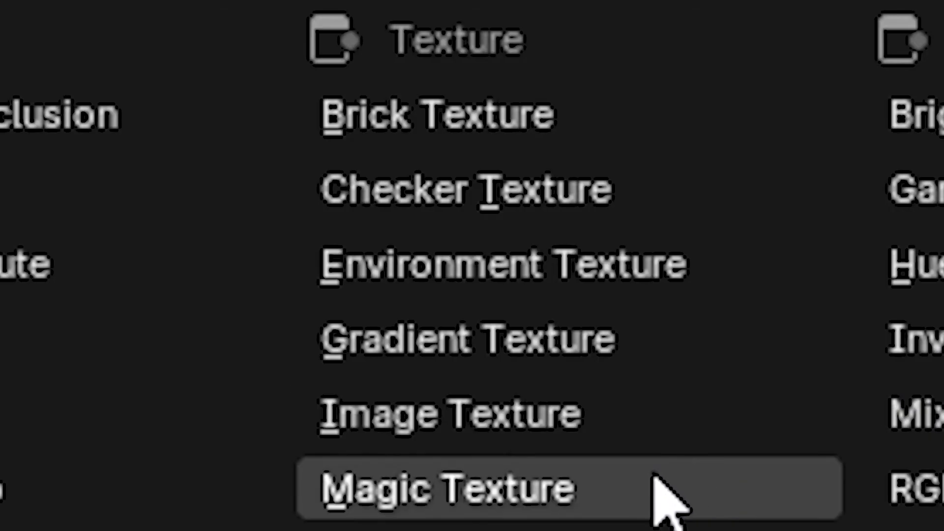
{"action": "left_click", "coordinate": [612, 284]}
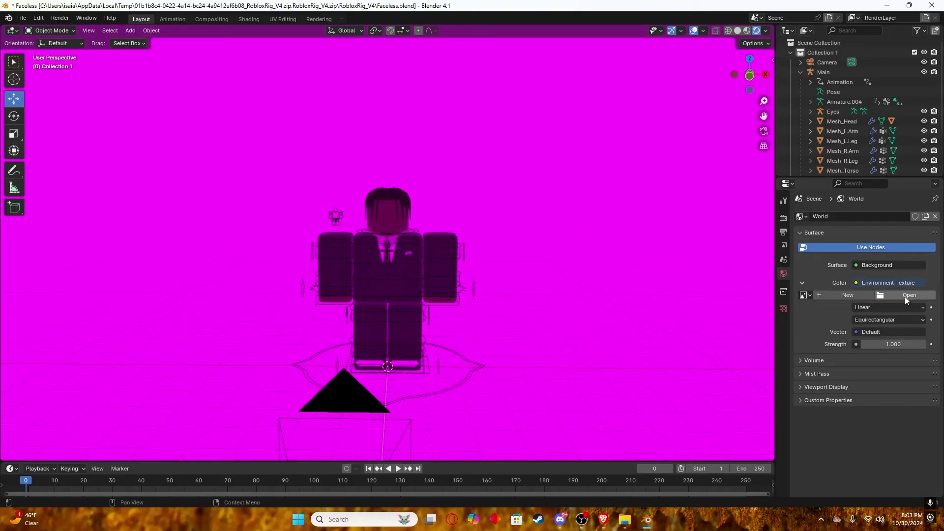
{"action": "left_click", "coordinate": [905, 296]}
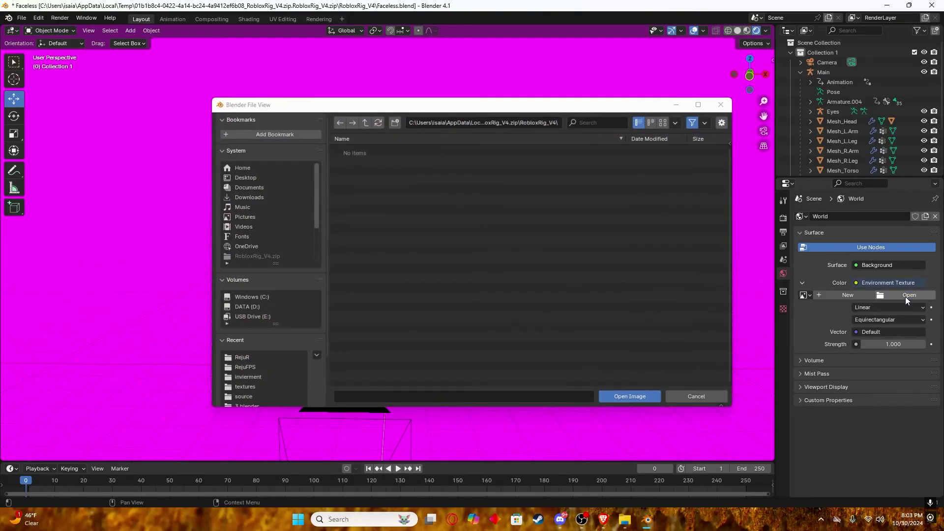
{"action": "left_click", "coordinate": [255, 378]}
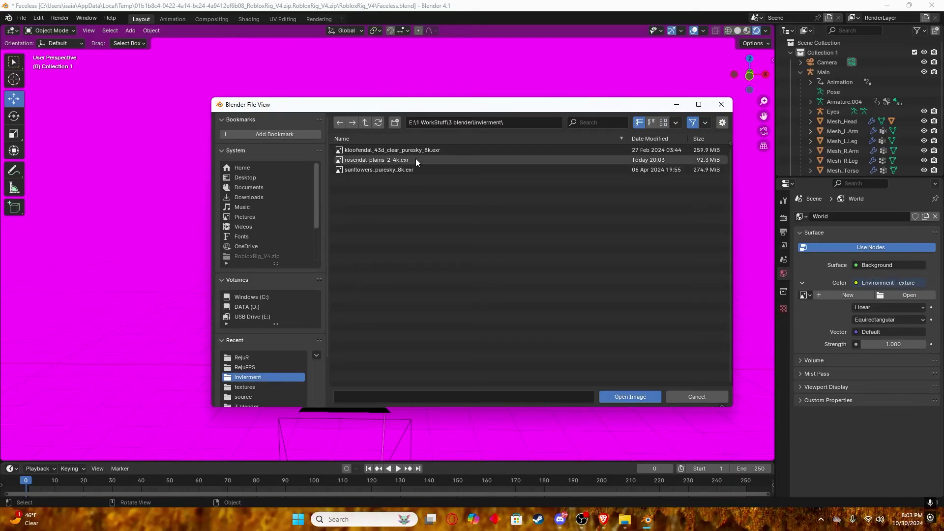
{"action": "double_click", "coordinate": [432, 160]}
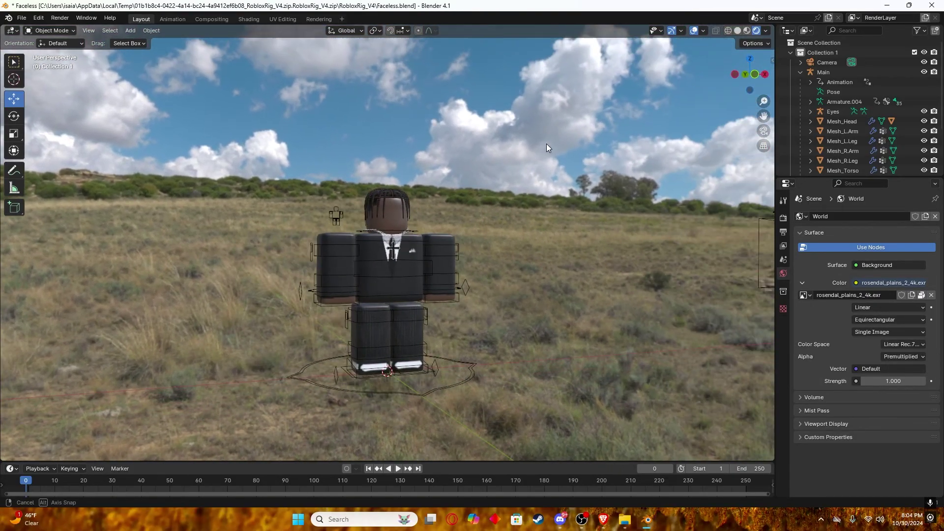
- Render a still image of the character against the HDRI background, and close the result
{"action": "left_click", "coordinate": [60, 18]}
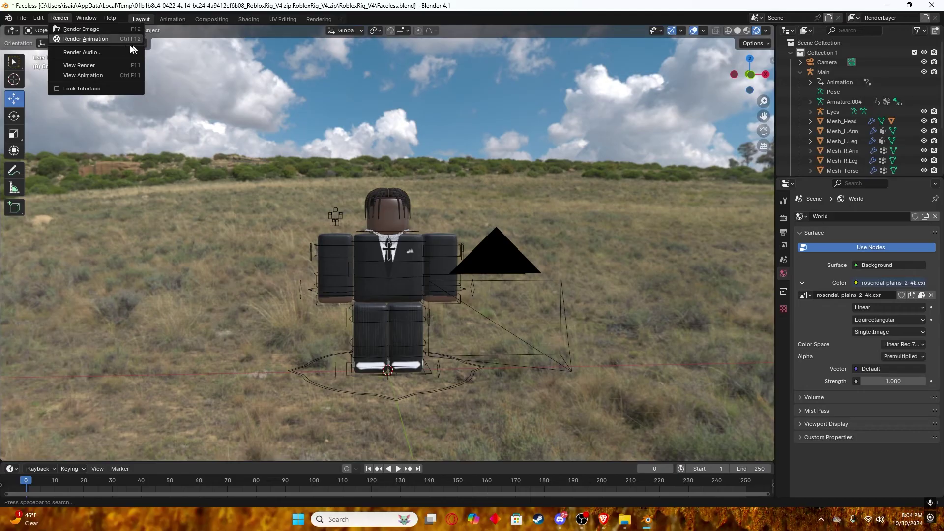
{"action": "left_click", "coordinate": [90, 30]}
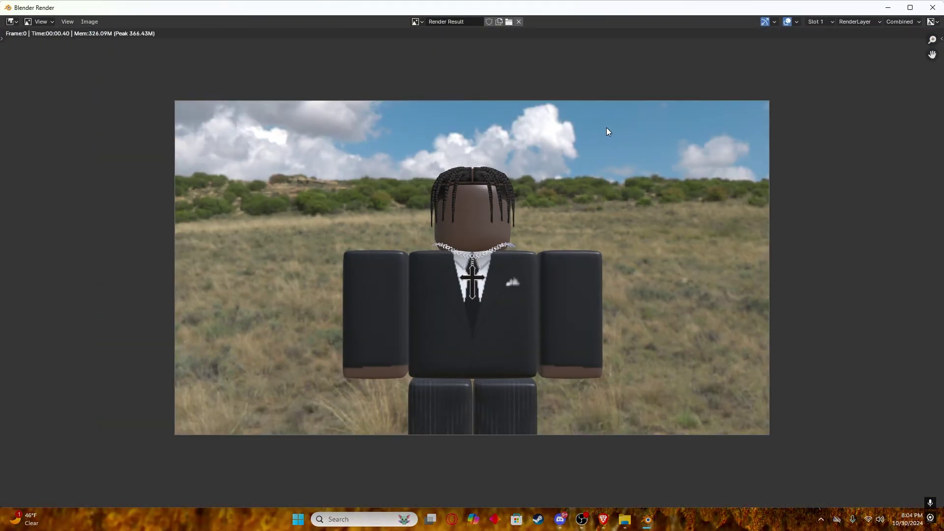
{"action": "left_click", "coordinate": [932, 7]}
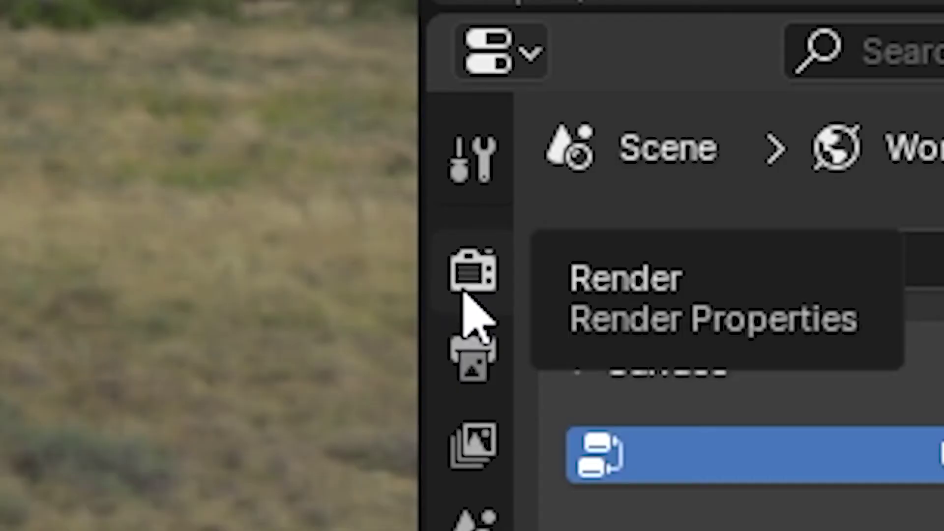
- Find the film transparency setting in the render properties and make the world background transparent
{"action": "left_click", "coordinate": [791, 219]}
{"action": "left_click", "coordinate": [939, 59]}
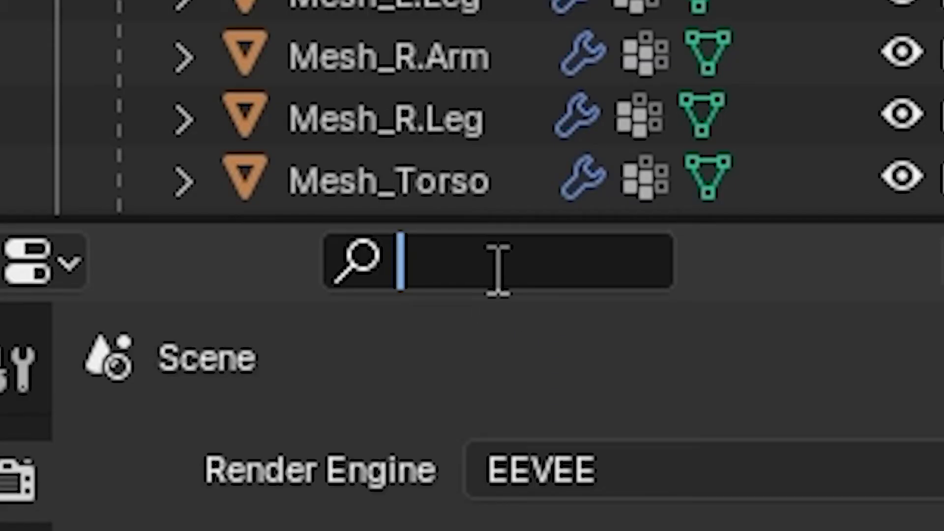
{"action": "type", "text": "tra"}
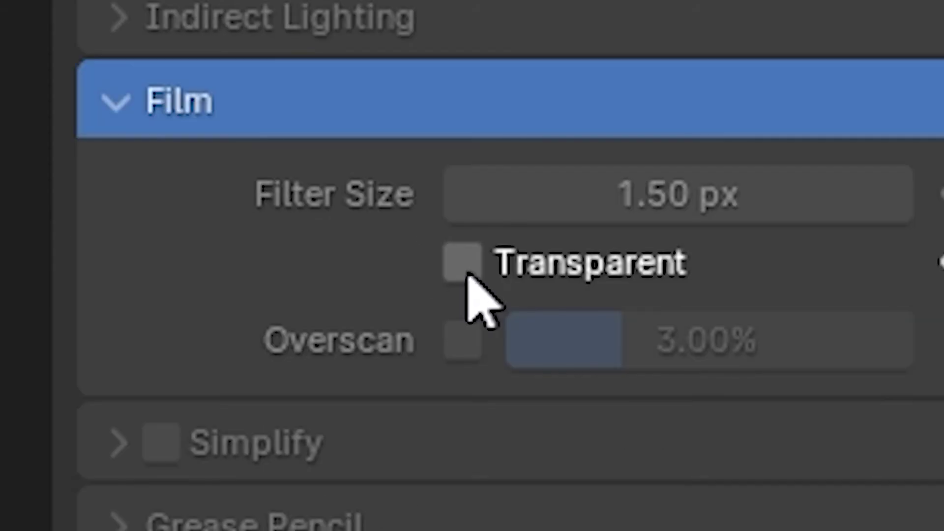
{"action": "left_click", "coordinate": [465, 432]}
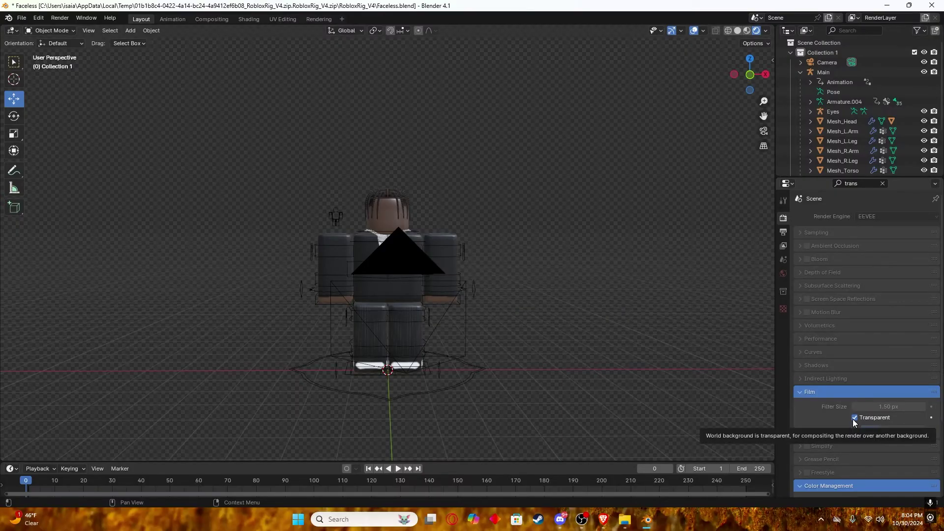
- Set the render output's file format to PNG with the RGBA colour option so that transparency is stored
{"action": "left_click", "coordinate": [783, 234]}
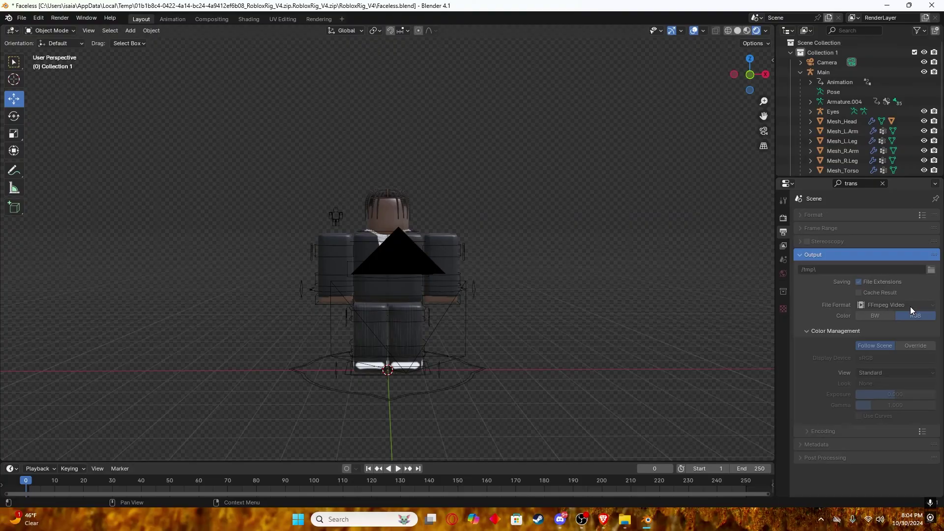
{"action": "left_click", "coordinate": [910, 306]}
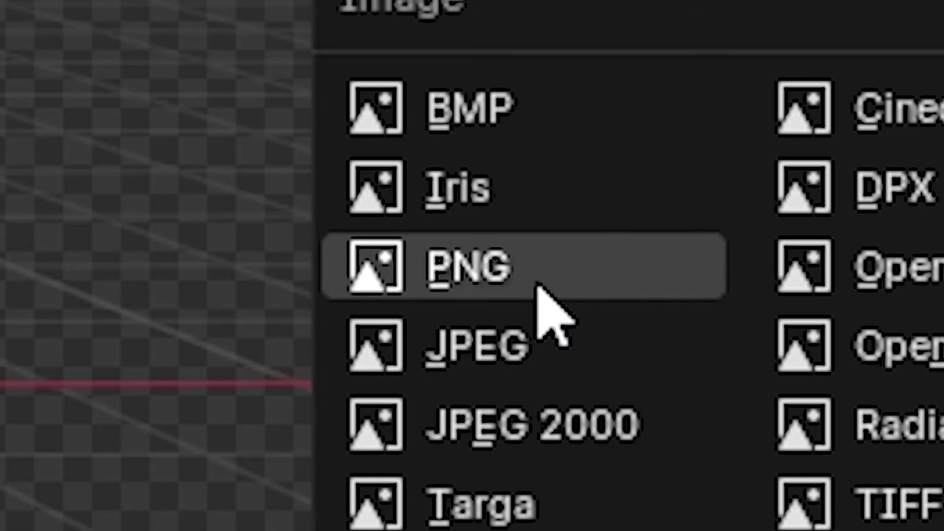
{"action": "left_click", "coordinate": [537, 284]}
{"action": "left_click", "coordinate": [922, 315]}
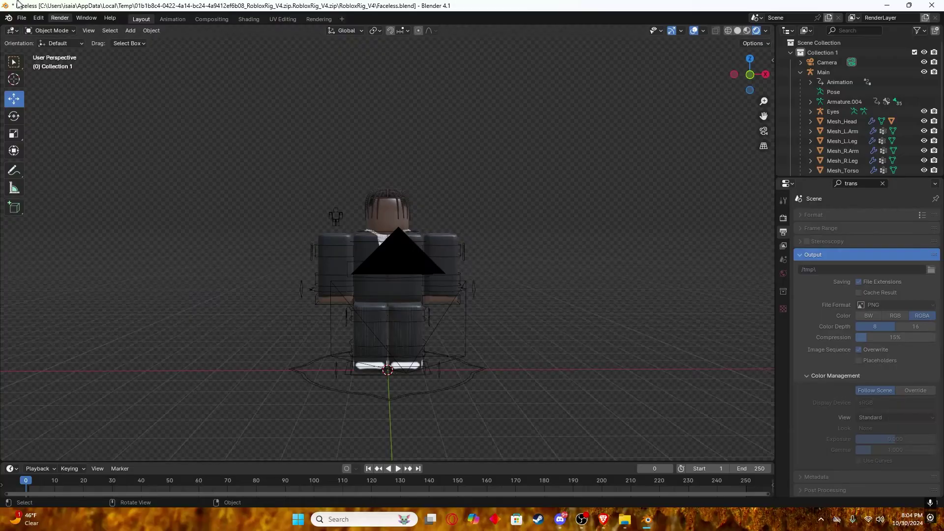
- Render a still image of the character with the transparent background, open the save-as option for it, and close the result
{"action": "left_click", "coordinate": [60, 18]}
{"action": "left_click", "coordinate": [75, 27]}
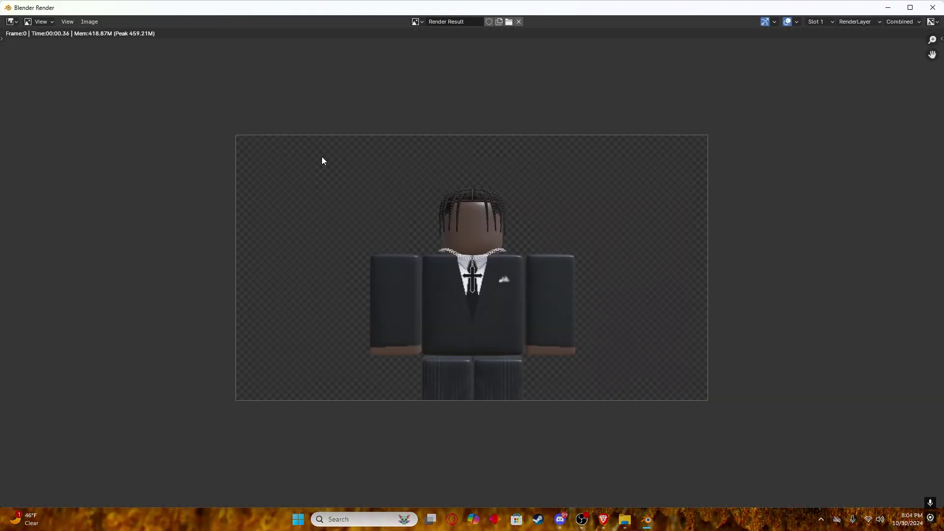
{"action": "left_click", "coordinate": [91, 22]}
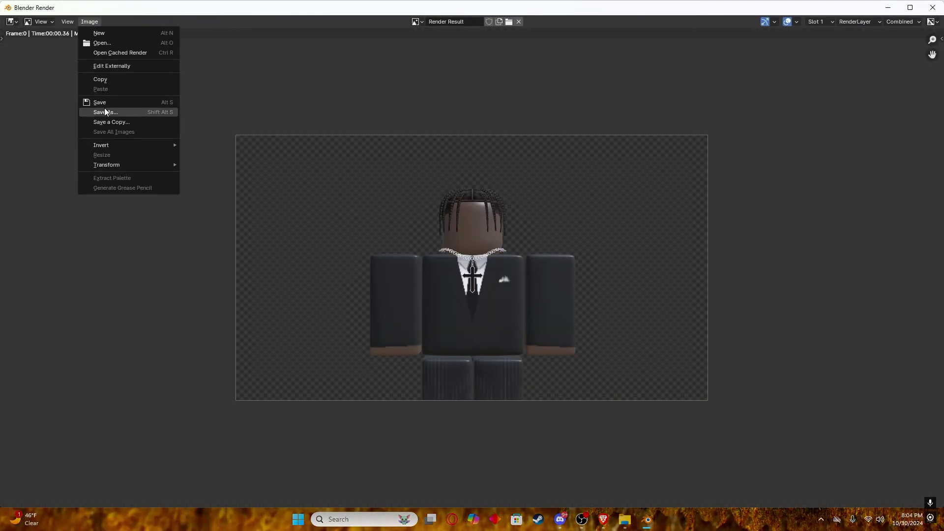
{"action": "left_click", "coordinate": [166, 113]}
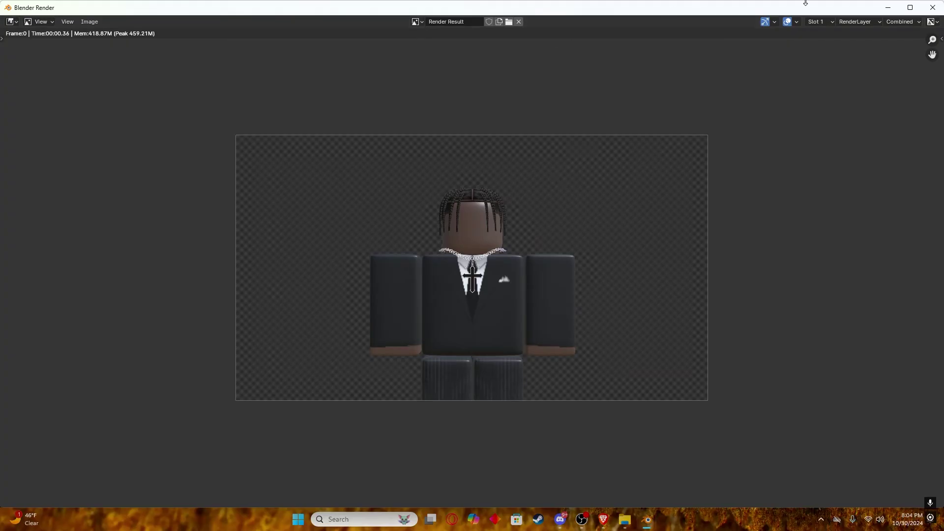
{"action": "key", "text": "Escape"}
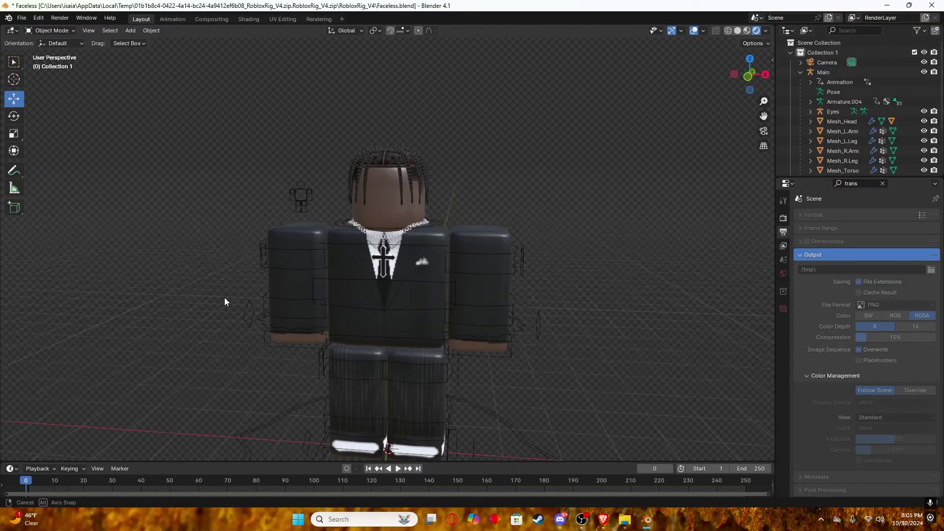
- Select the character's Main armature and switch it to Pose Mode
{"action": "middle_click_drag", "start_coordinate": [225, 301], "coordinate": [284, 422]}
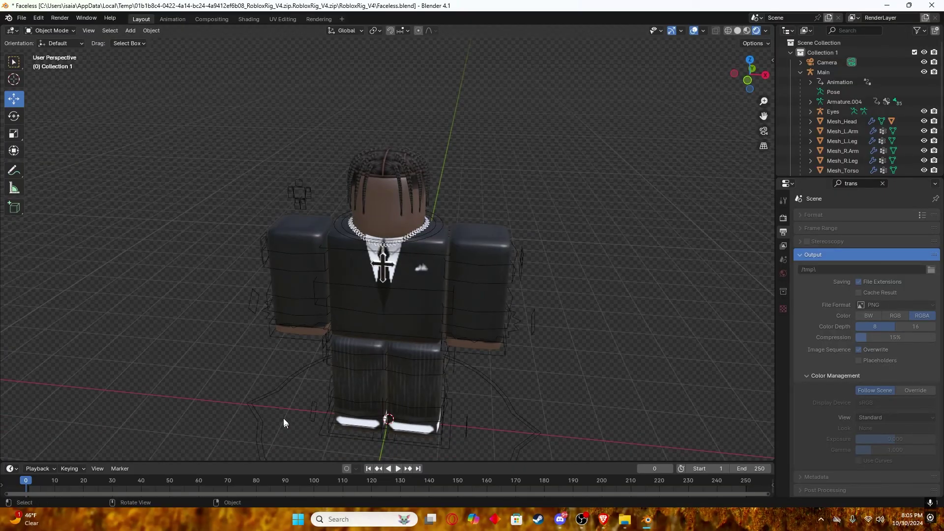
{"action": "left_click", "coordinate": [279, 391]}
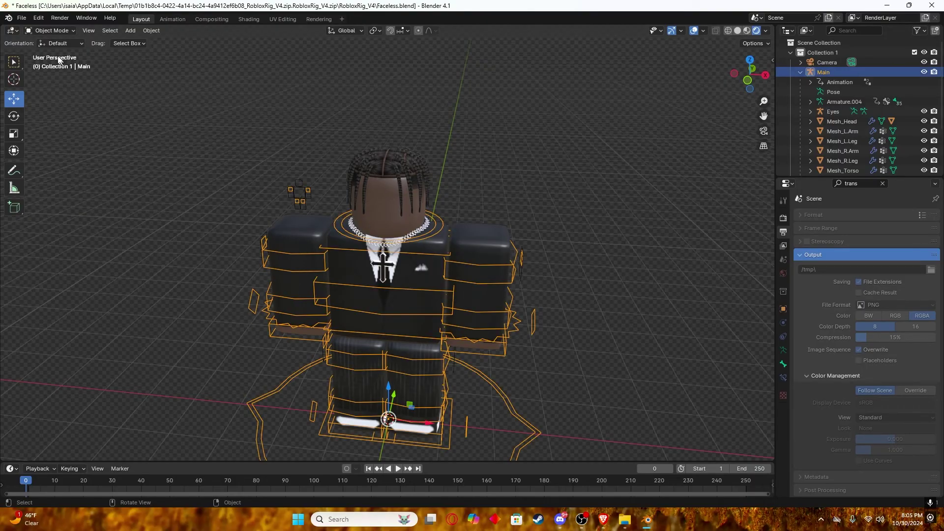
{"action": "left_click", "coordinate": [62, 34]}
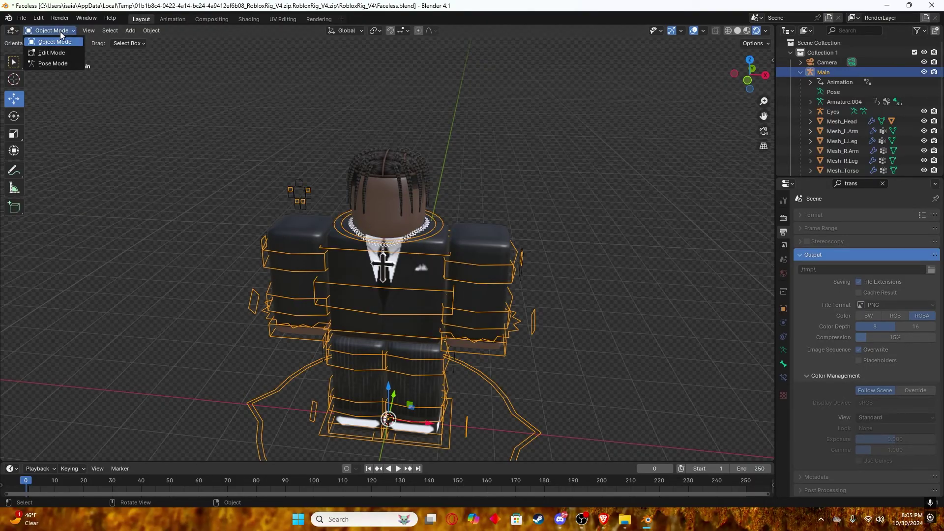
{"action": "left_click", "coordinate": [56, 66]}
- Try posing the left arm by rotating its upper arm bone and swinging the hand control freely so the arm reaches forward
{"action": "middle_click_drag", "start_coordinate": [68, 94], "coordinate": [464, 252]}
{"action": "left_click", "coordinate": [478, 250]}
{"action": "left_click_drag", "start_coordinate": [465, 252], "coordinate": [477, 219]}
{"action": "middle_click_drag", "start_coordinate": [475, 224], "coordinate": [413, 247]}
{"action": "left_click", "coordinate": [358, 285]}
{"action": "left_click_drag", "start_coordinate": [374, 282], "coordinate": [335, 300]}
{"action": "middle_click_drag", "start_coordinate": [336, 300], "coordinate": [296, 308]}
{"action": "left_click", "coordinate": [297, 306]}
{"action": "key", "text": "r"}
{"action": "key", "text": "r"}
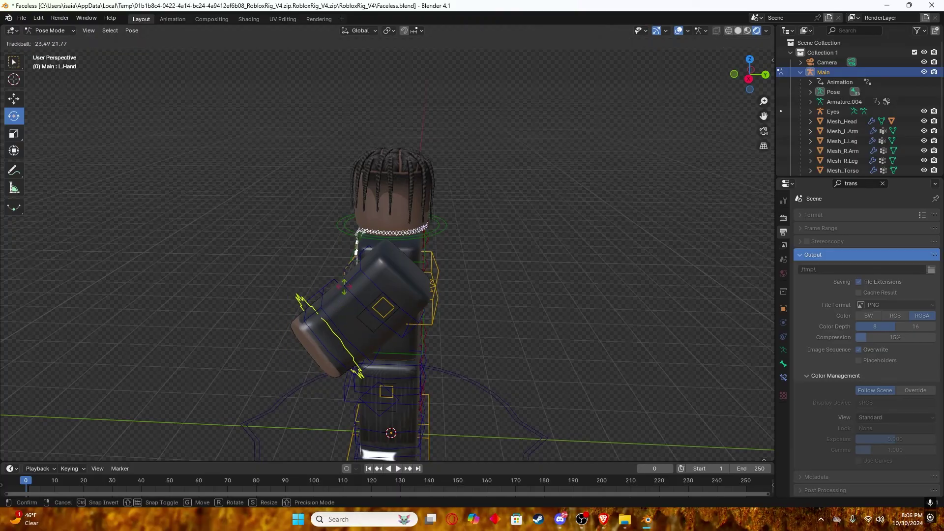
{"action": "left_click", "coordinate": [231, 313]}
- Try posing the right leg by rotating the upper leg bone forward, bending the knee and adjusting the foot
{"action": "middle_click_drag", "start_coordinate": [231, 313], "coordinate": [376, 368]}
{"action": "left_click", "coordinate": [375, 352]}
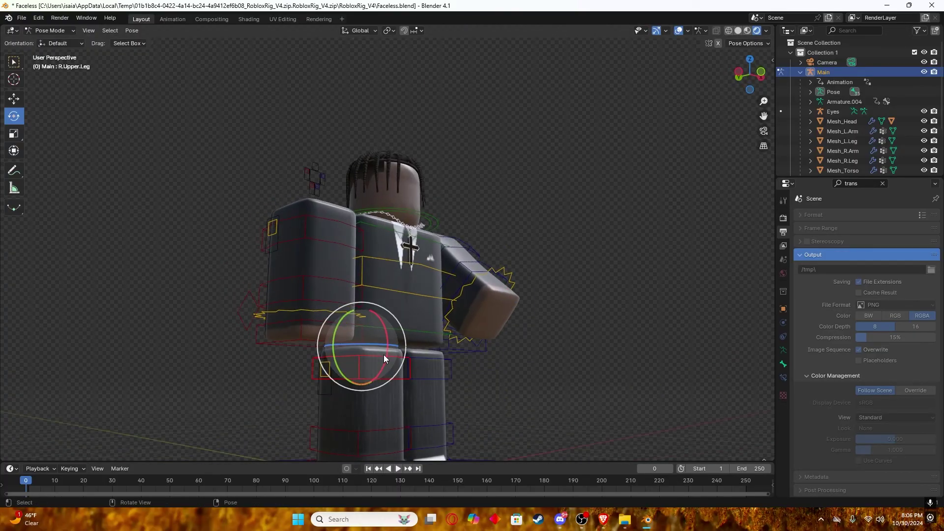
{"action": "left_click_drag", "start_coordinate": [385, 353], "coordinate": [369, 313]}
{"action": "left_click", "coordinate": [414, 344]}
{"action": "left_click_drag", "start_coordinate": [415, 344], "coordinate": [424, 370]}
{"action": "left_click", "coordinate": [449, 436]}
{"action": "left_click_drag", "start_coordinate": [445, 432], "coordinate": [445, 432]}
{"action": "middle_click_drag", "start_coordinate": [445, 431], "coordinate": [549, 276]}
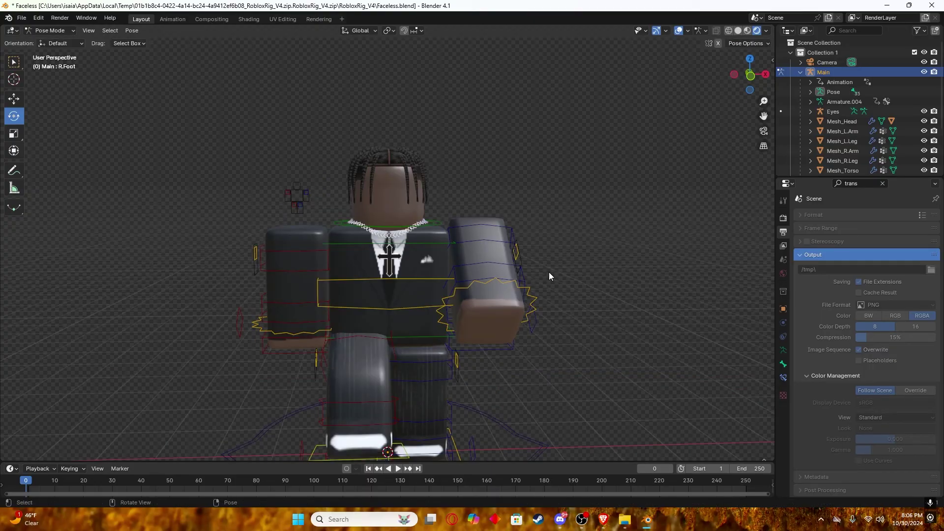
- Undo all the arm and leg rotations to bring the rig back to its default standing pose
{"action": "key", "text": "ctrl+z"}
{"action": "key", "text": "ctrl+z"}
{"action": "key", "text": "ctrl+z"}
{"action": "key", "text": "ctrl+z"}
{"action": "key", "text": "ctrl+z"}
{"action": "key", "text": "ctrl+z"}
{"action": "key", "text": "ctrl+z"}
{"action": "key", "text": "ctrl+z"}
{"action": "left_click", "coordinate": [560, 297]}
- Save the project as RejuR.blend in the RejuR folder
{"action": "left_click", "coordinate": [22, 18]}
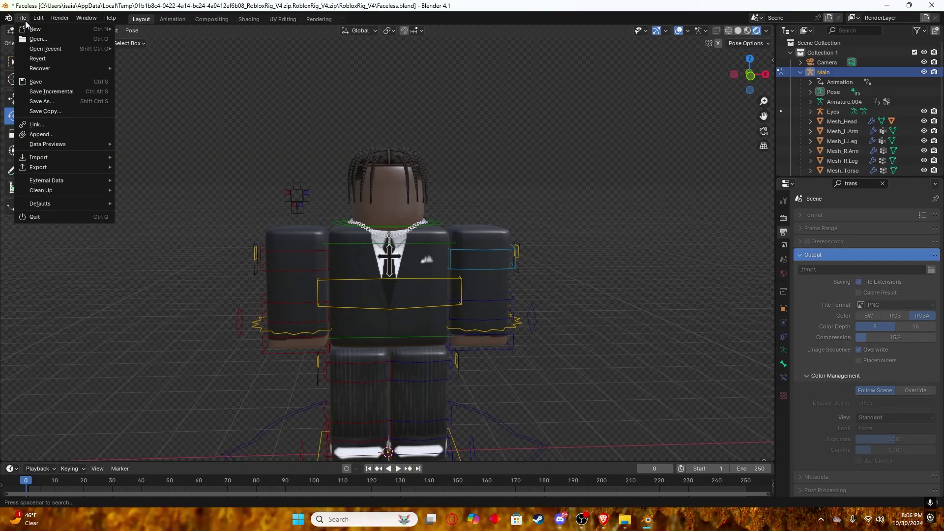
{"action": "left_click", "coordinate": [51, 102]}
{"action": "left_click", "coordinate": [271, 368]}
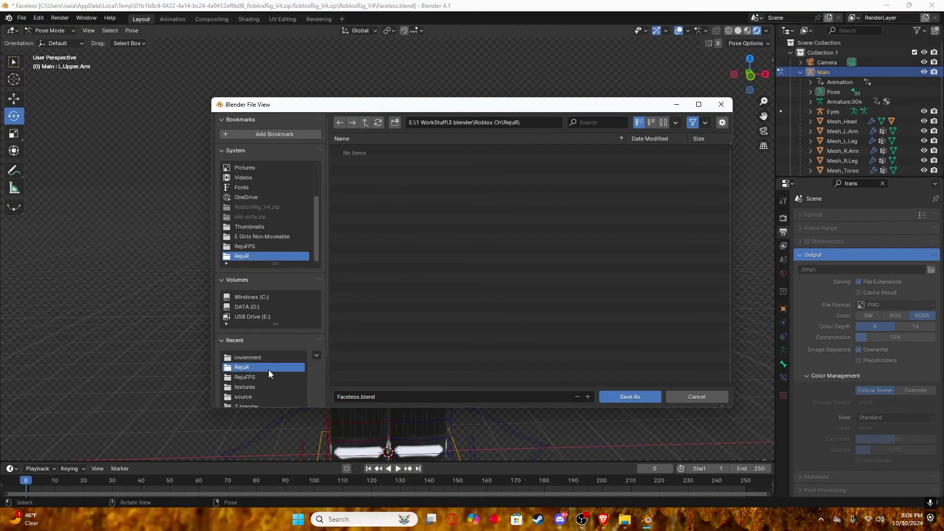
{"action": "left_click", "coordinate": [392, 396]}
{"action": "type", "text": "RejuR"}
{"action": "left_click", "coordinate": [623, 399]}
{"action": "left_click", "coordinate": [623, 400]}
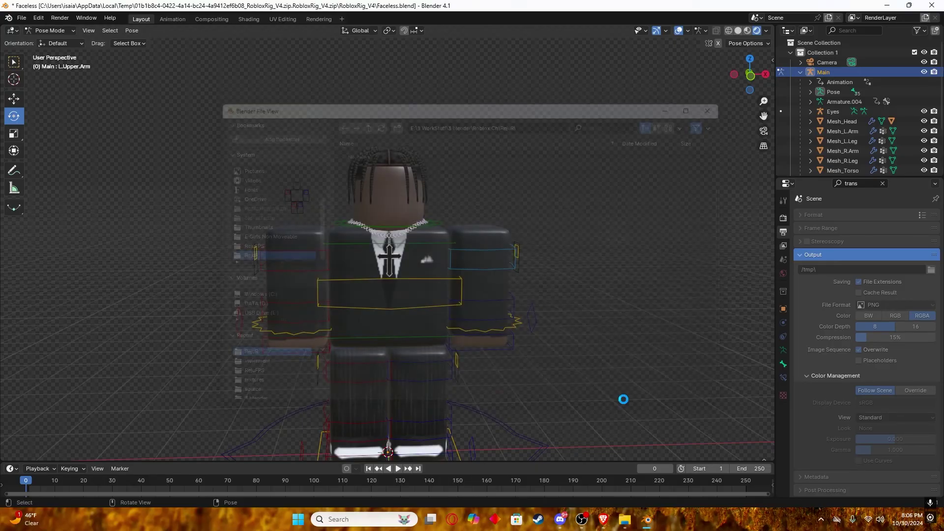
- Try a pose by rotating the arm and leg bones outward, and close the file without saving the changes
{"action": "middle_click_drag", "start_coordinate": [485, 248], "coordinate": [439, 276]}
{"action": "left_click", "coordinate": [439, 276]}
{"action": "left_click_drag", "start_coordinate": [439, 275], "coordinate": [513, 203]}
{"action": "left_click", "coordinate": [513, 202]}
{"action": "left_click", "coordinate": [328, 240]}
{"action": "left_click", "coordinate": [426, 239]}
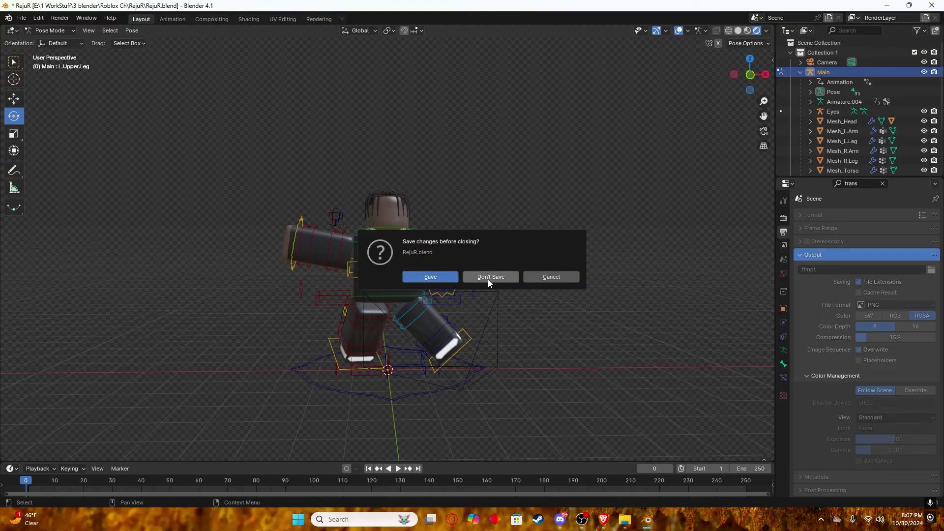
{"action": "left_click", "coordinate": [488, 278]}
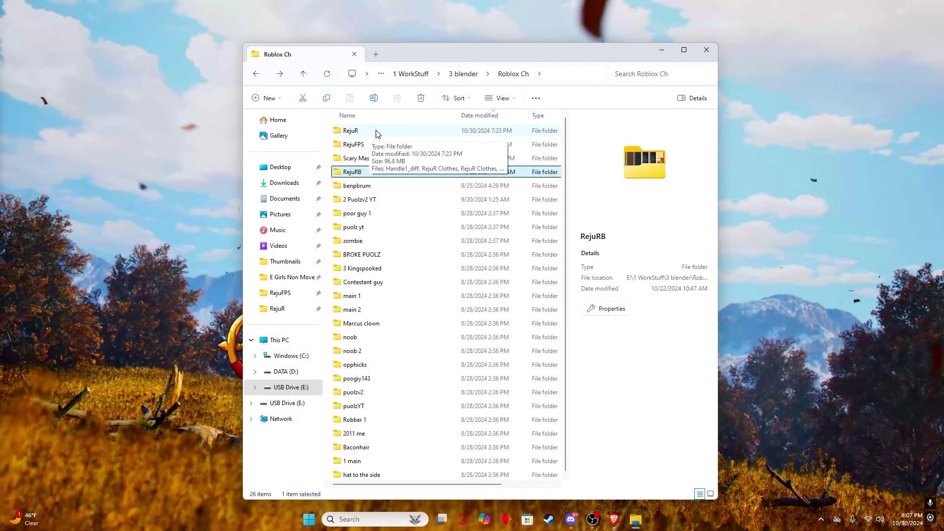
- In File Explorer, reopen RejuR.blend from the RejuR folder, and set Blender's viewport shading to Rendered
{"action": "double_click", "coordinate": [372, 132]}
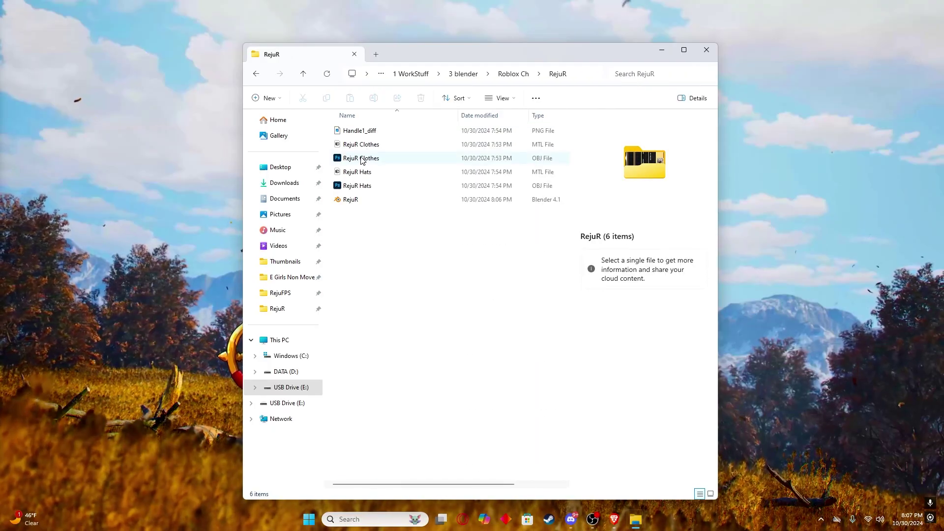
{"action": "left_click", "coordinate": [371, 203]}
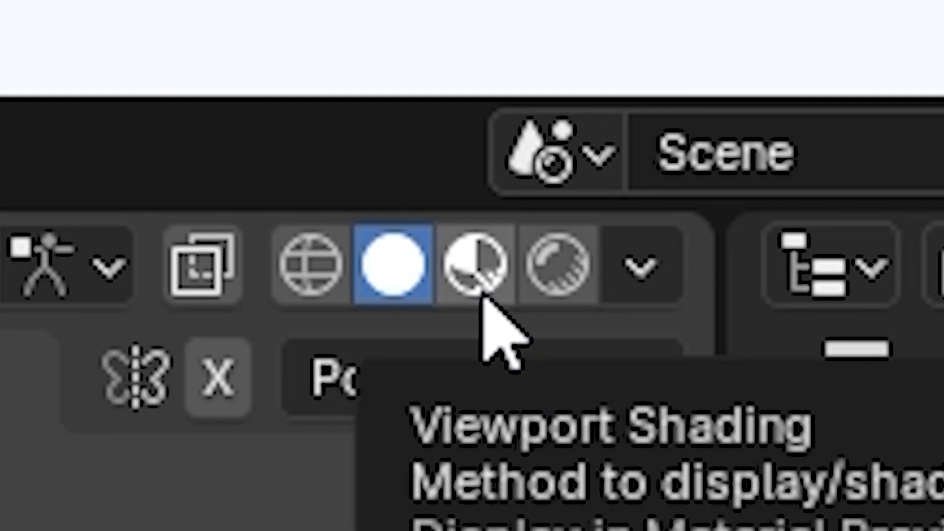
{"action": "left_click", "coordinate": [482, 298]}
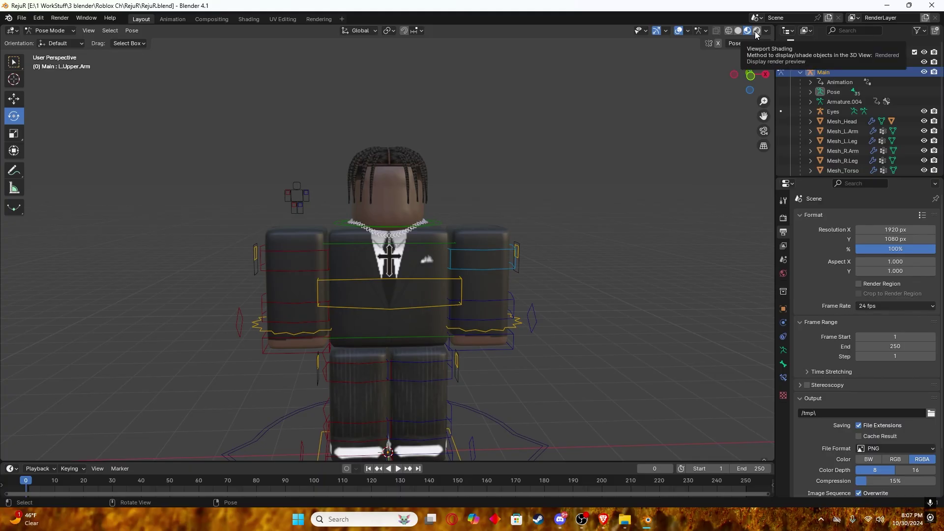
{"action": "left_click", "coordinate": [756, 31]}
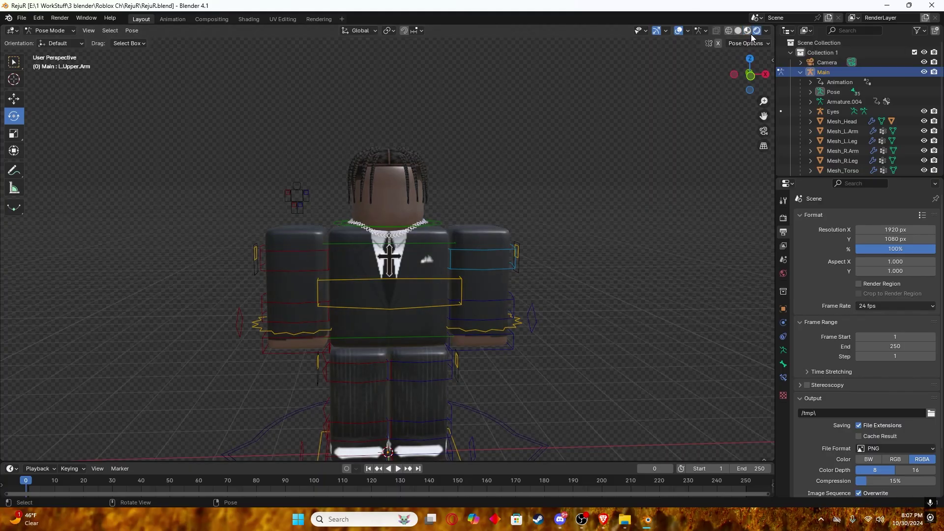